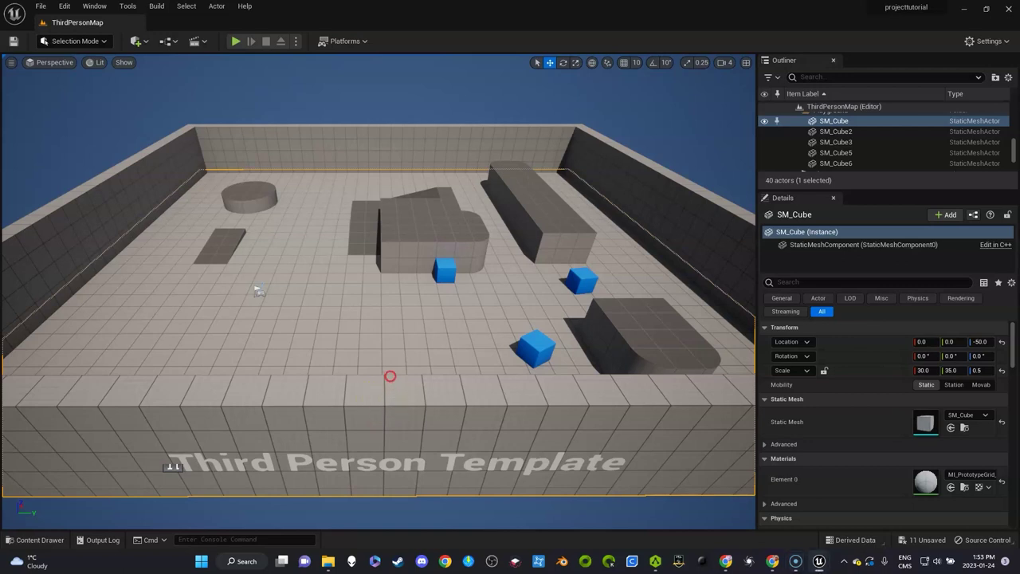
# - Tilt the level camera upward so the sky appears above the arena floor
pyautogui.moveTo(390, 376); pyautogui.dragTo(390, 363, button='right')
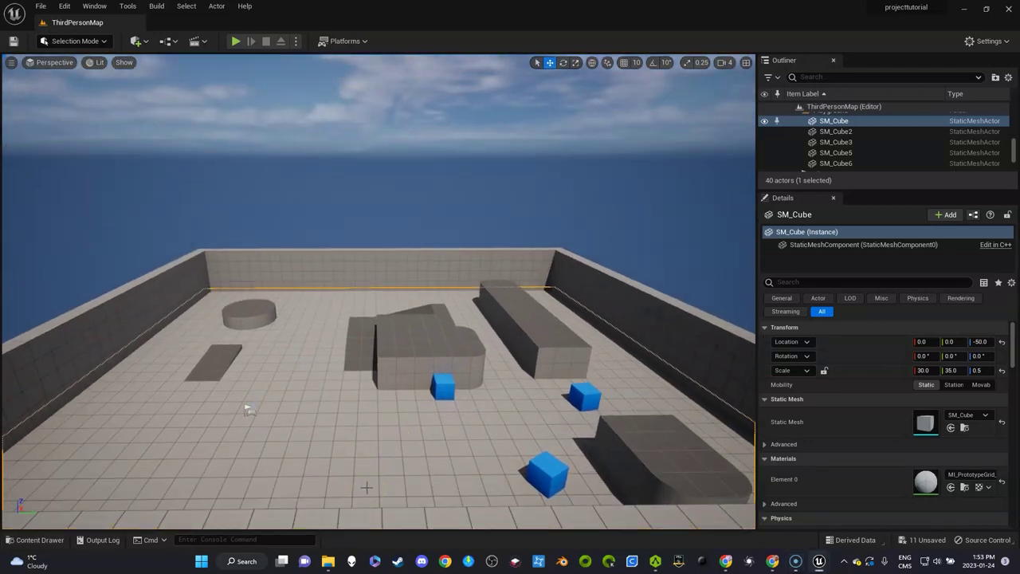
# - In the Content Drawer's top-level Content folder, delete Convo_01_Low_Key_Loop and confirm the deletion
pyautogui.hotkey('ctrl', 'space')
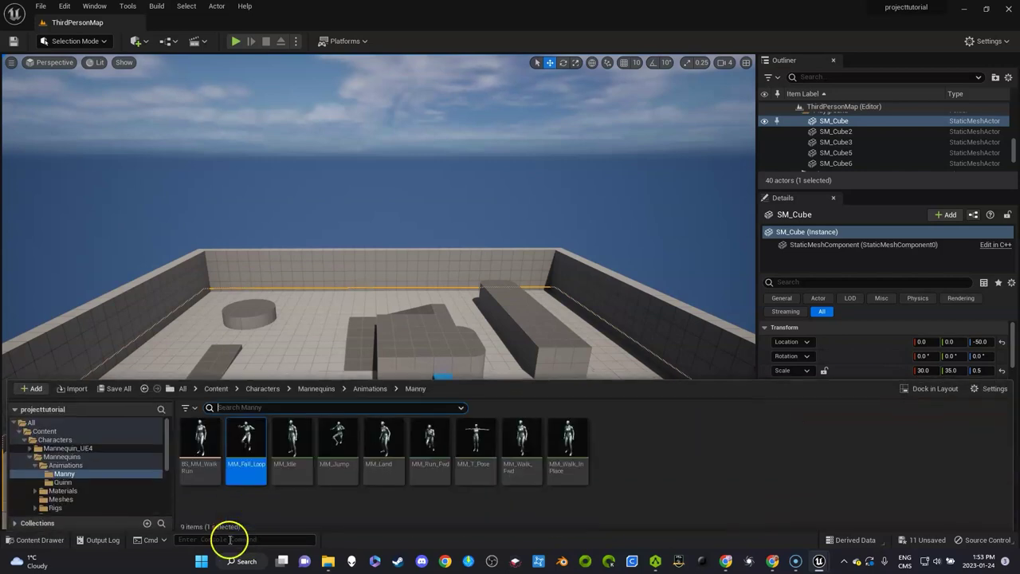
pyautogui.click(216, 386)
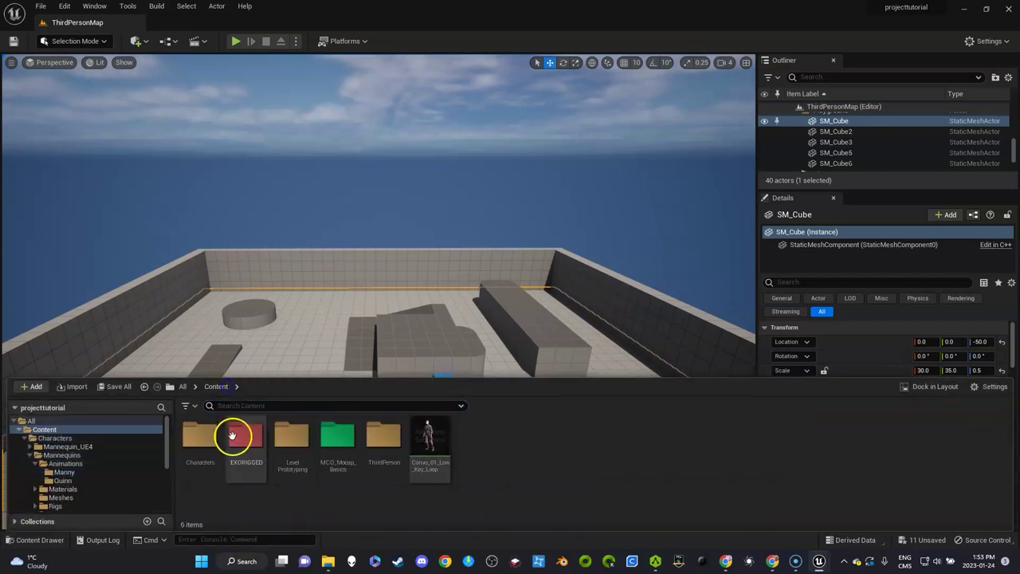
pyautogui.click(435, 445)
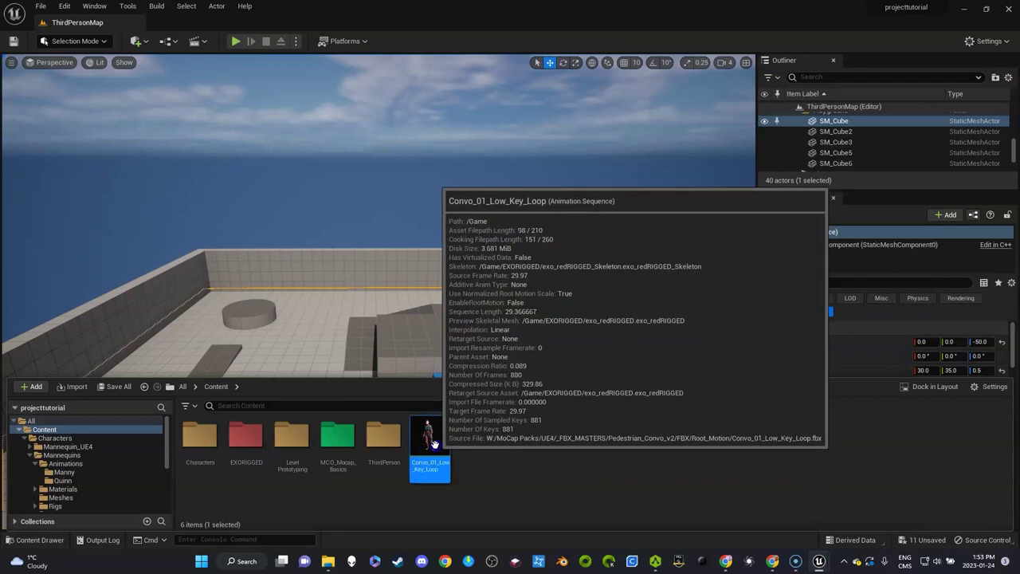
pyautogui.press('Delete')
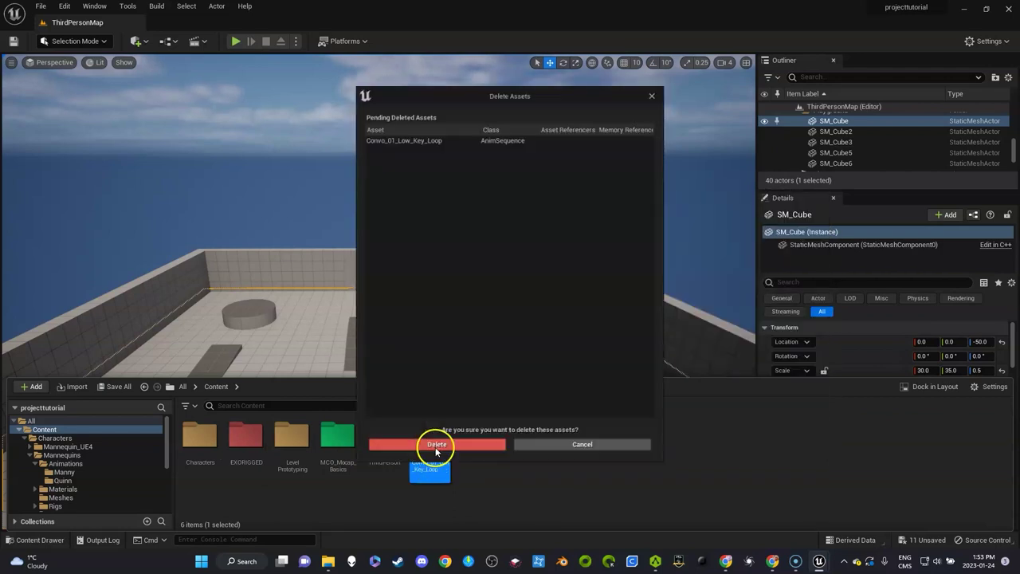
pyautogui.click(451, 446)
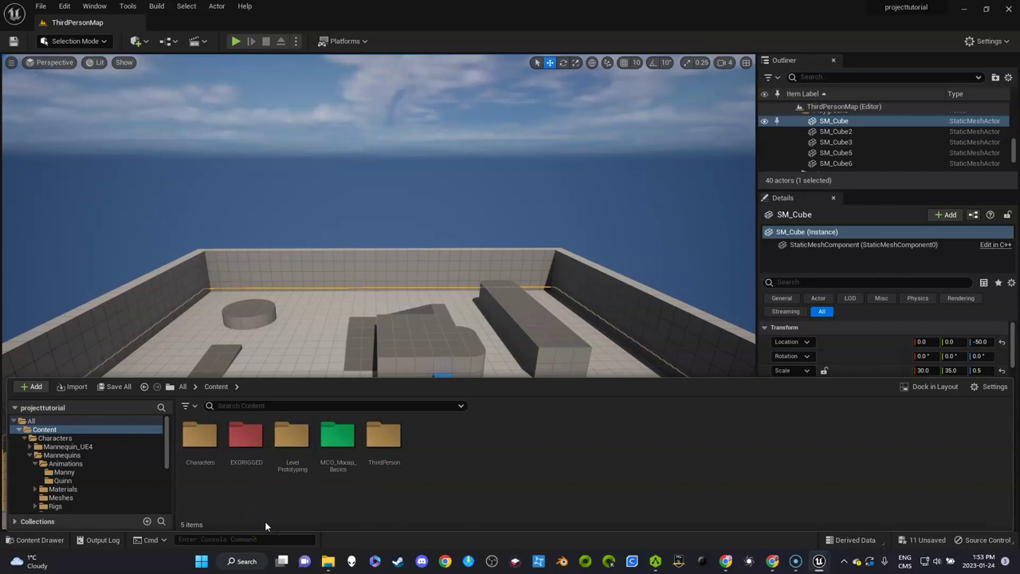
# - Browse into Characters > Mannequin_UE4 > Rigs to reveal the RTG_UE5Manny_UE4Manny retargeter
pyautogui.doubleClick(211, 437)
pyautogui.doubleClick(202, 440)
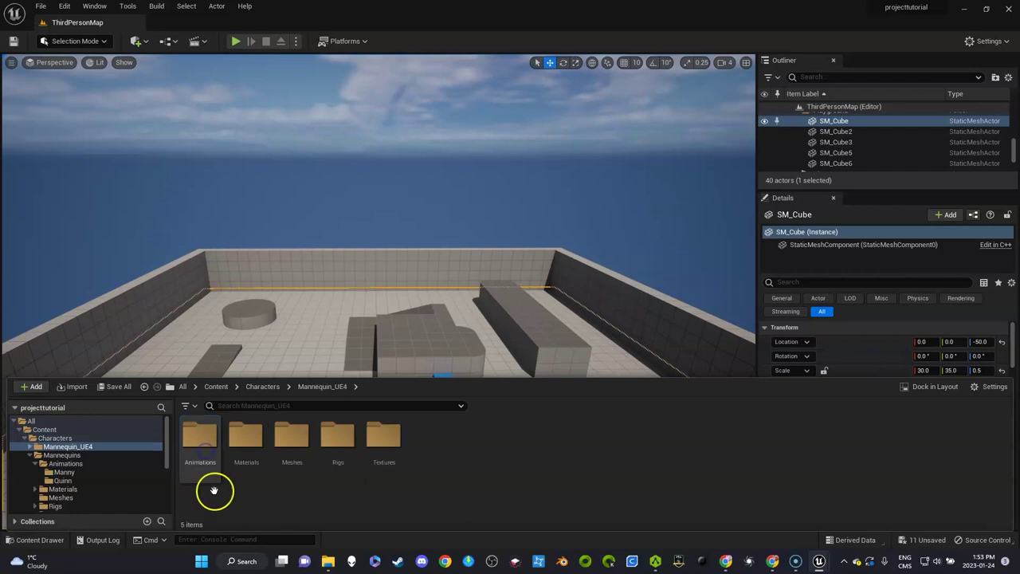
pyautogui.doubleClick(338, 434)
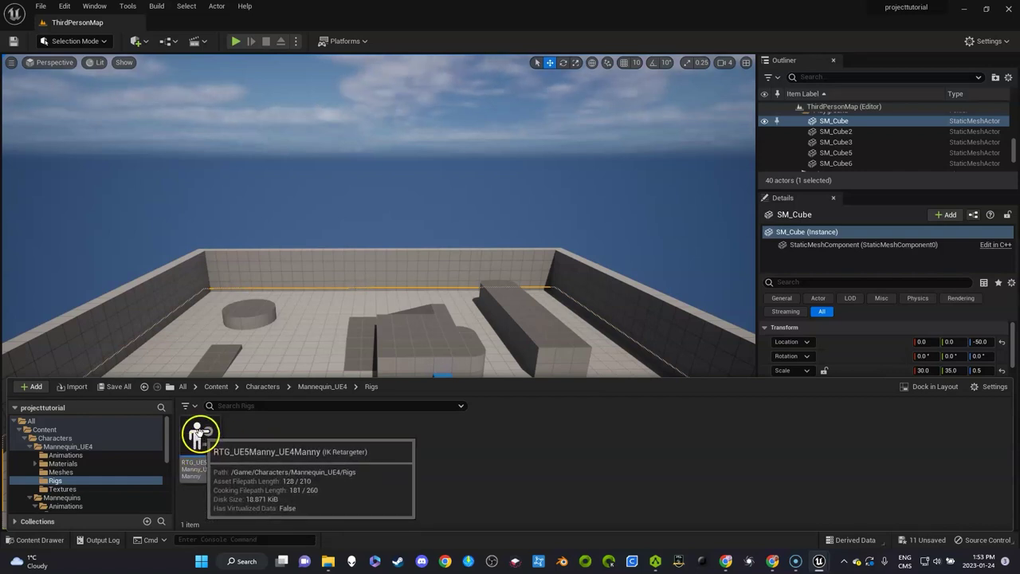
# - Rename the RTG_UE5Manny_UE4Manny retargeter to RTG_UE5EXO_UE4EXO, correcting typos along the way
pyautogui.rightClick(198, 433)
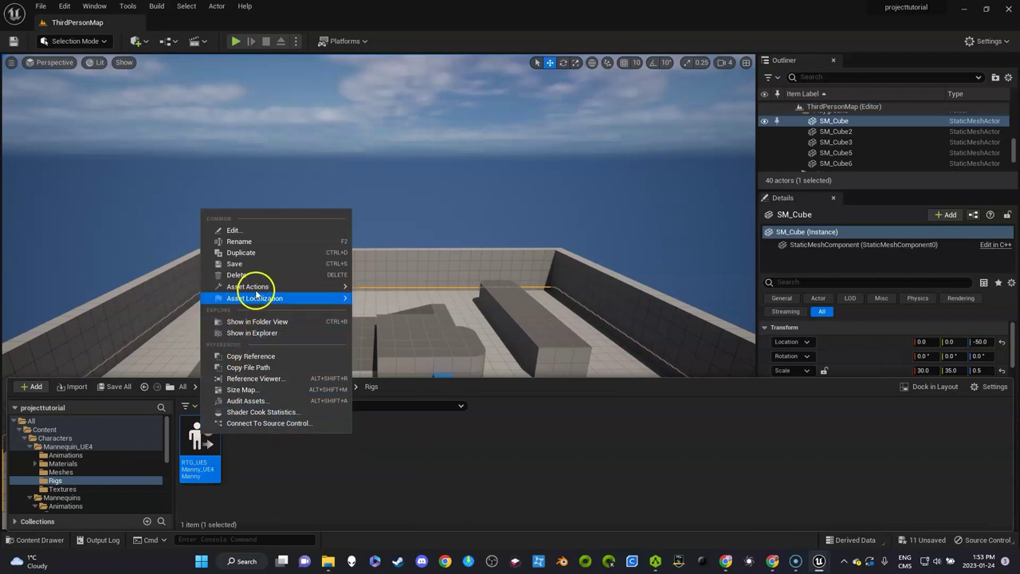
pyautogui.moveTo(256, 292)
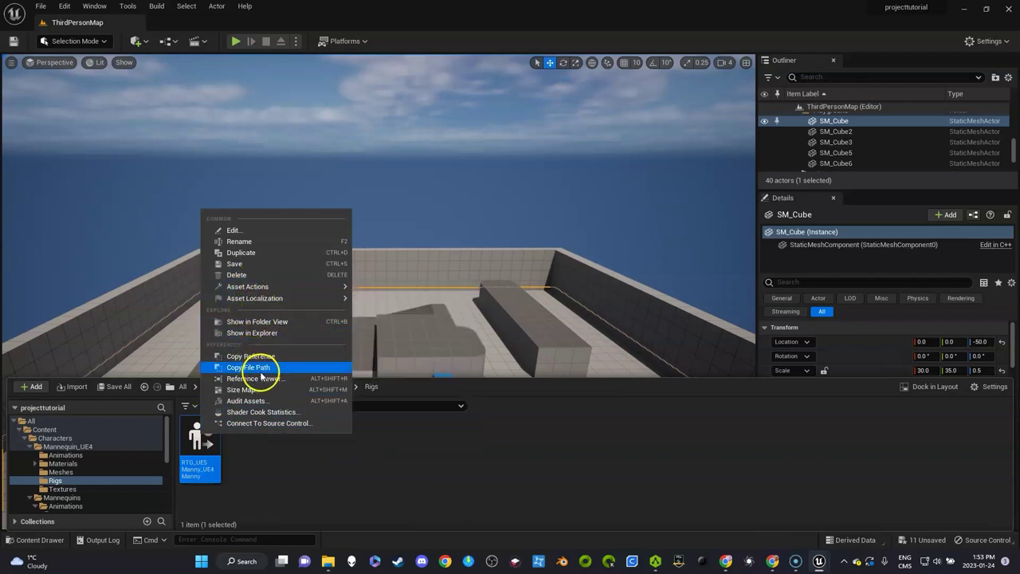
pyautogui.click(254, 242)
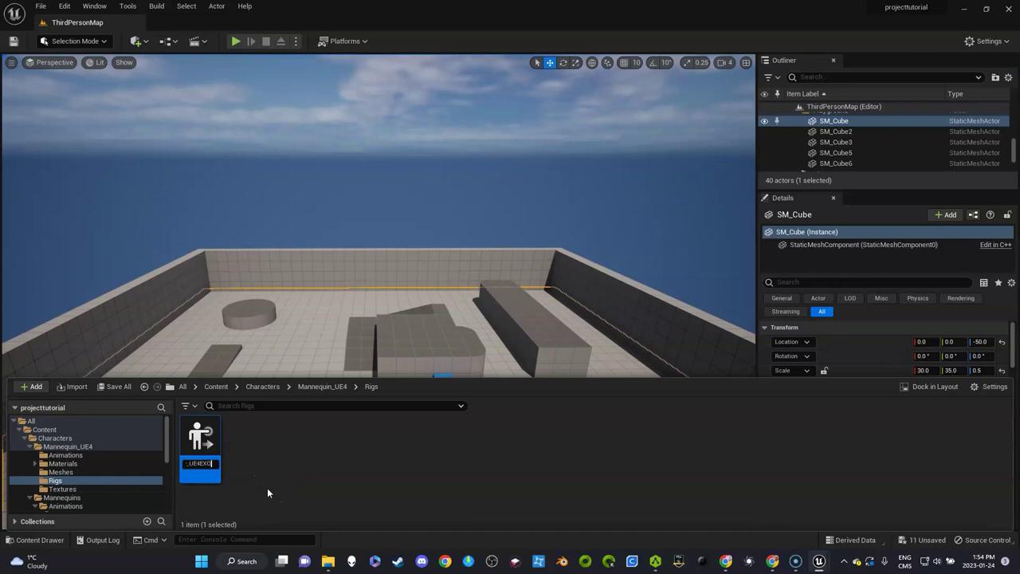
pyautogui.write('my')
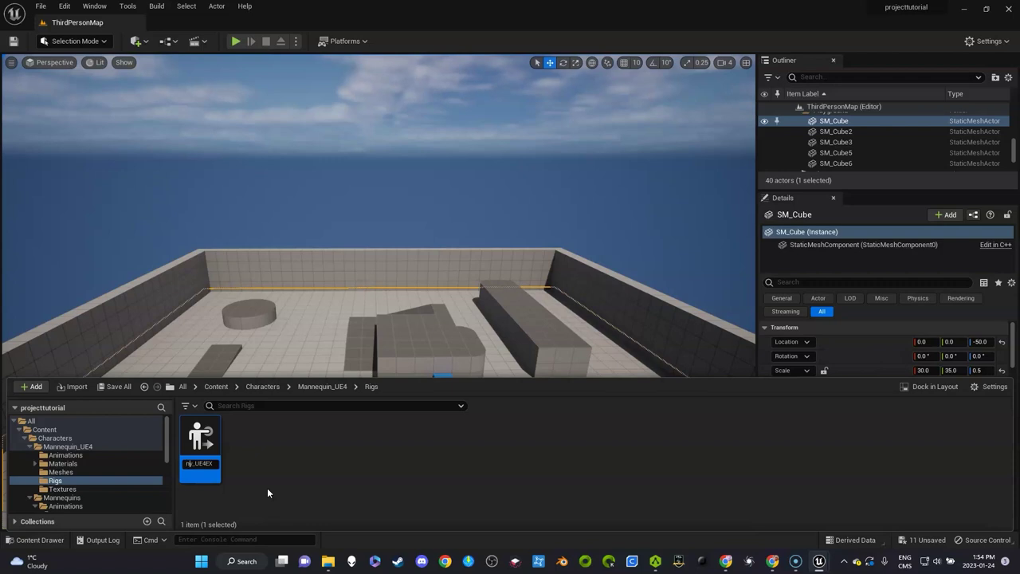
pyautogui.press('BackSpace')
pyautogui.press('BackSpace')
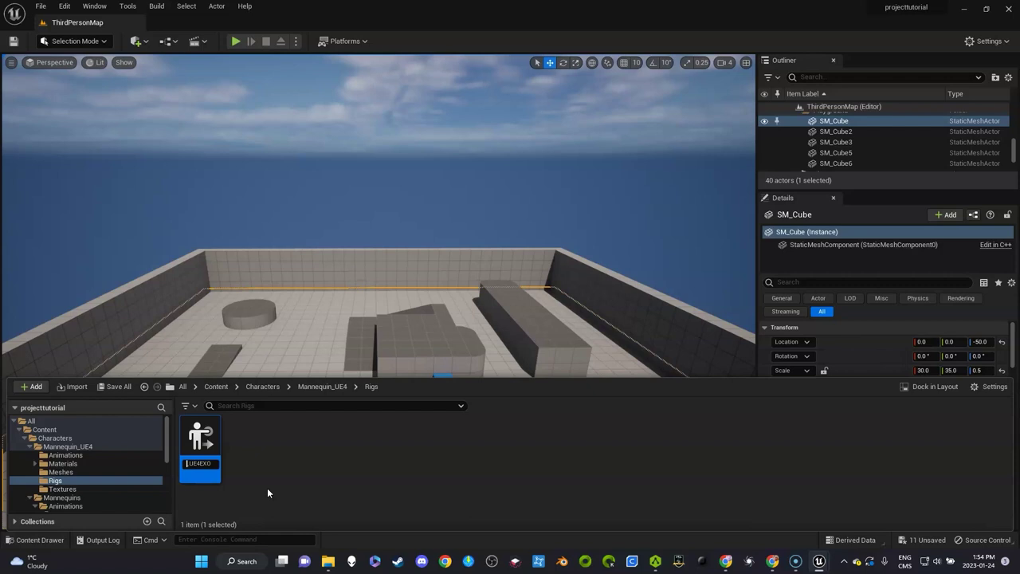
pyautogui.write('EX0_')
pyautogui.press('Home')
pyautogui.write('SM')
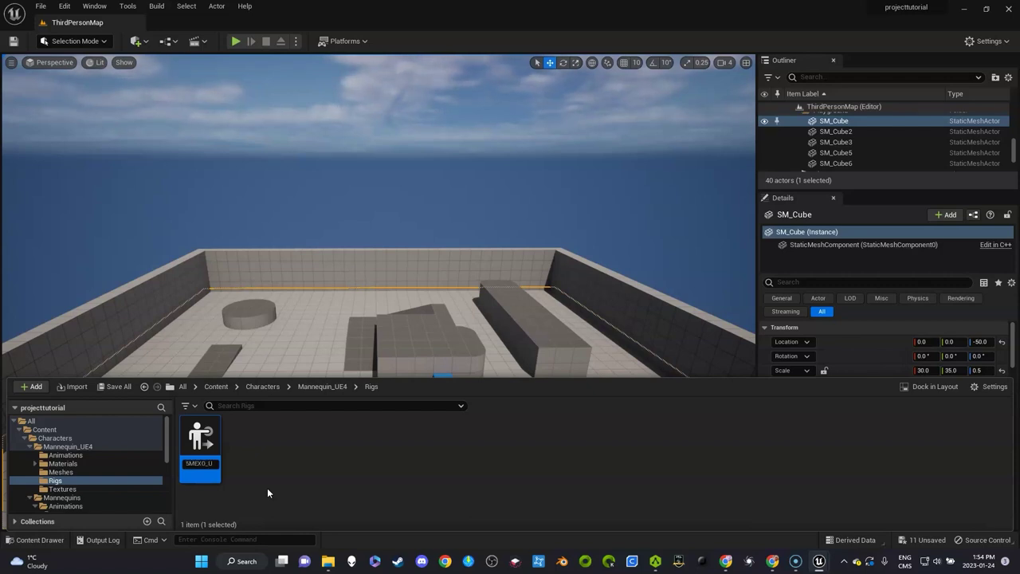
pyautogui.press('BackSpace')
pyautogui.press('Escape')
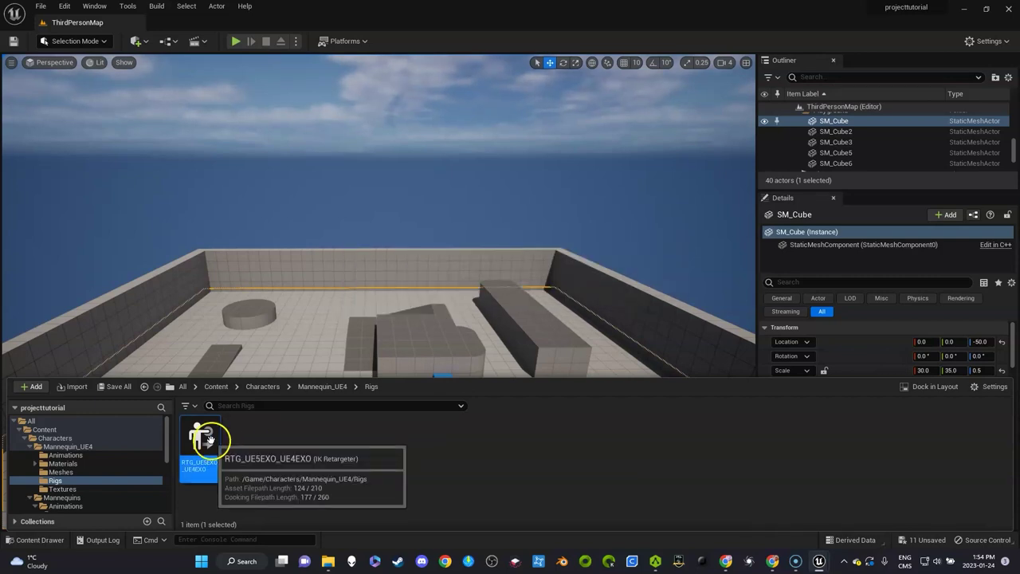
# - In the retargeter, set Target Preview Mesh to exo_redRIGGED and play MM_Idle on both characters
pyautogui.doubleClick(211, 445)
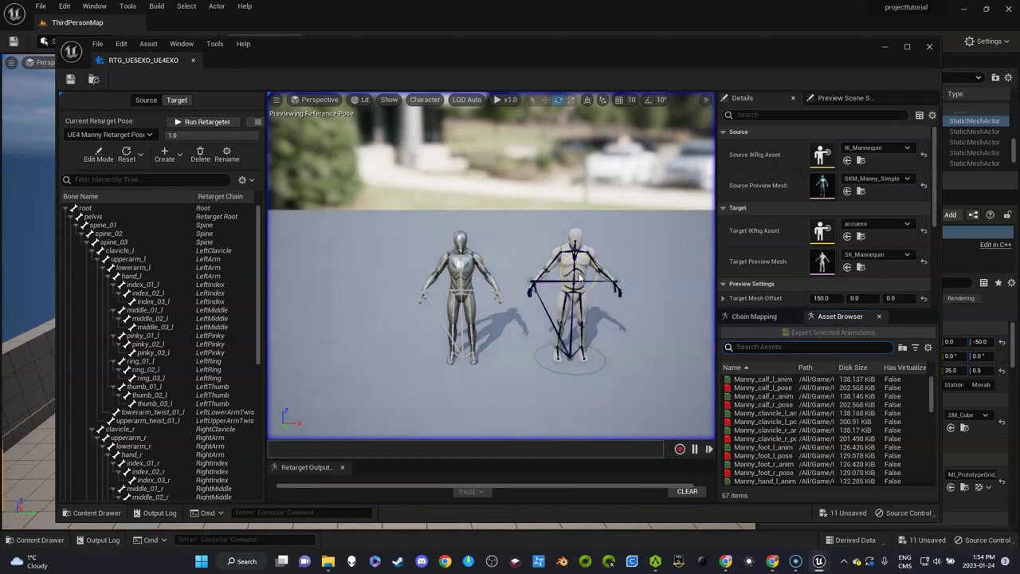
pyautogui.click(749, 272)
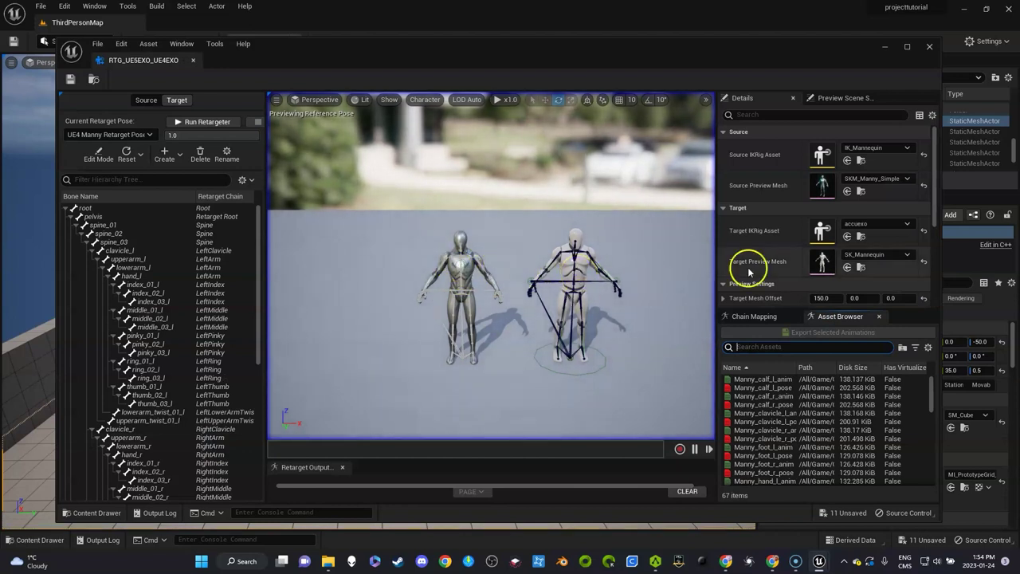
pyautogui.click(887, 255)
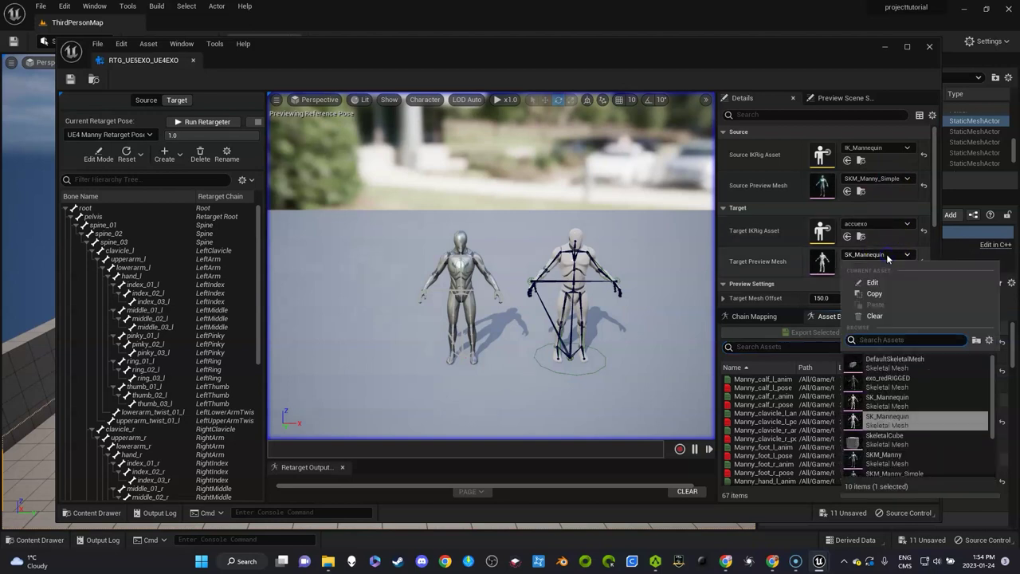
pyautogui.scroll(-2, 888, 455)
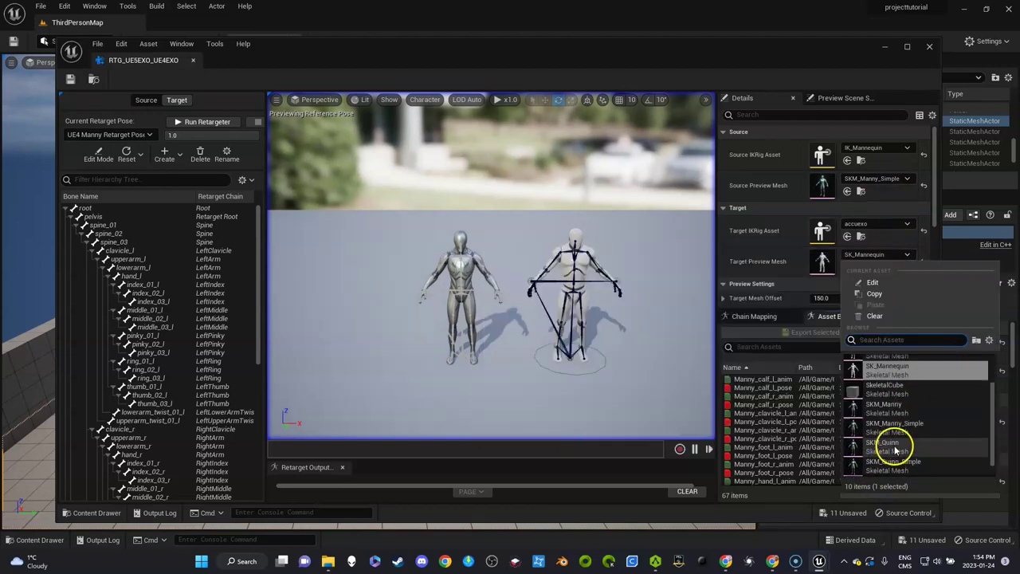
pyautogui.scroll(2, 890, 426)
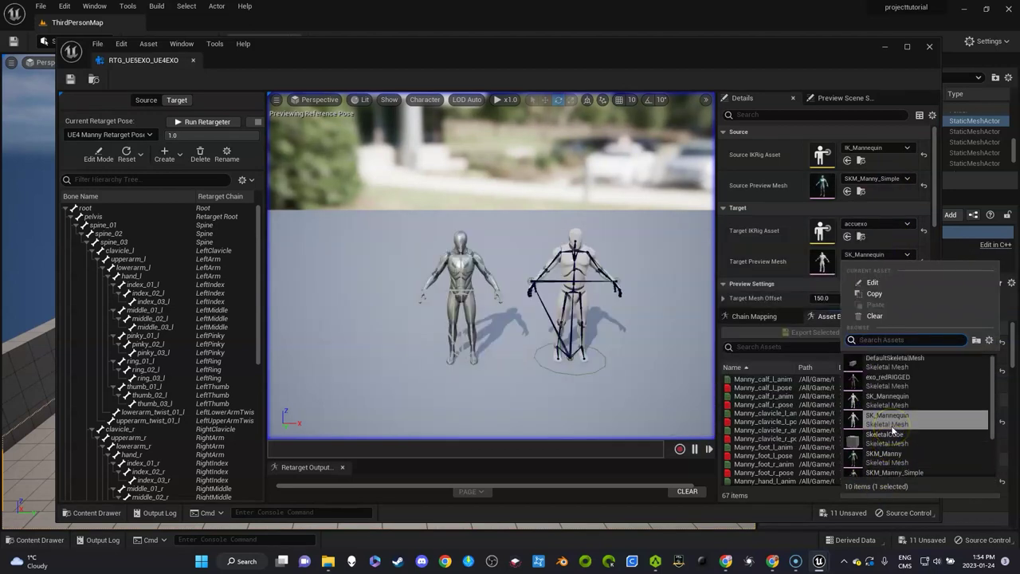
pyautogui.click(894, 383)
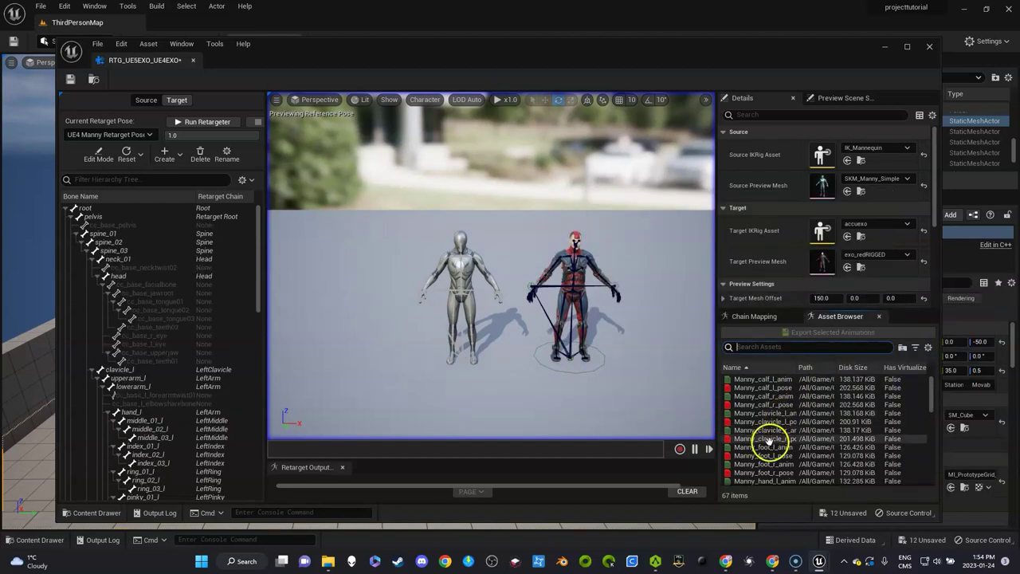
pyautogui.doubleClick(769, 444)
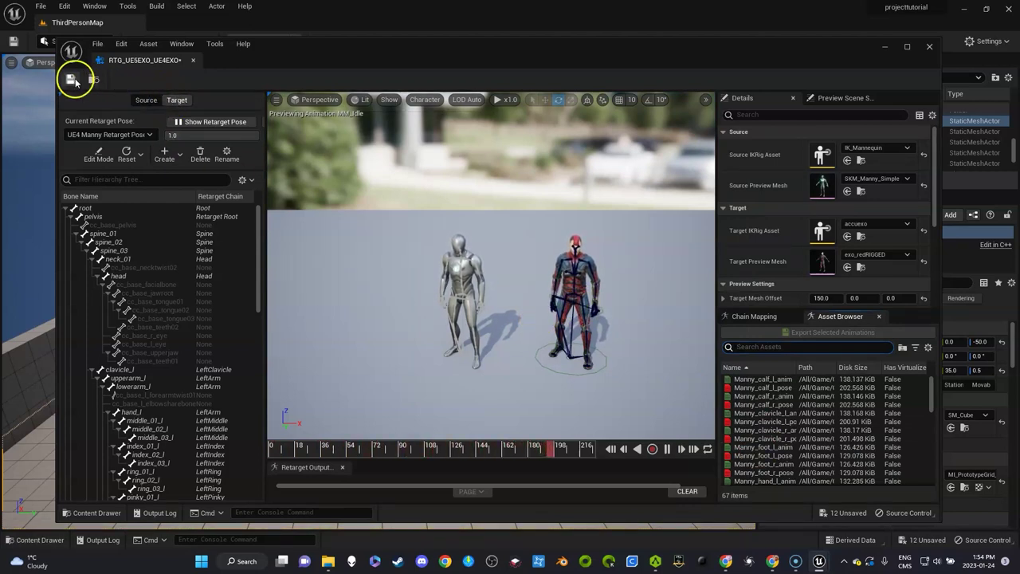
# - Leave the retargeter and browse from Content to Characters > Mannequins > Animations > Manny
pyautogui.click(884, 51)
pyautogui.click(625, 311)
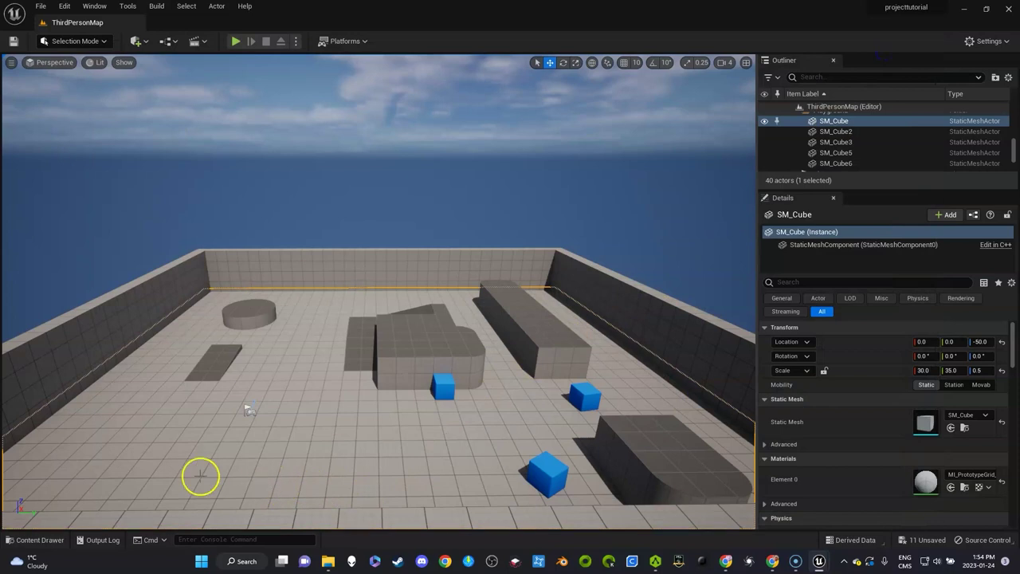
pyautogui.hotkey('ctrl', 'space')
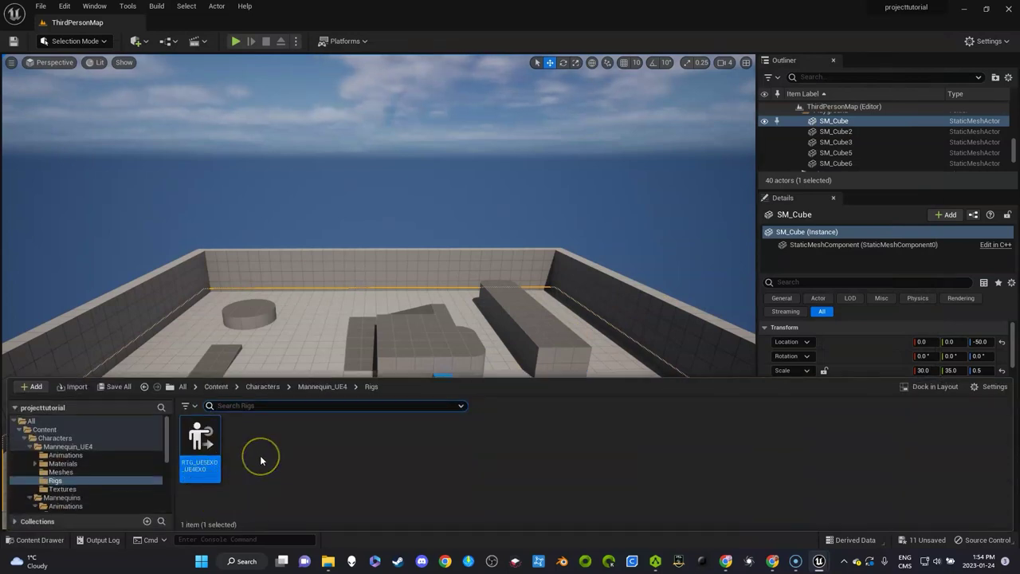
pyautogui.click(223, 390)
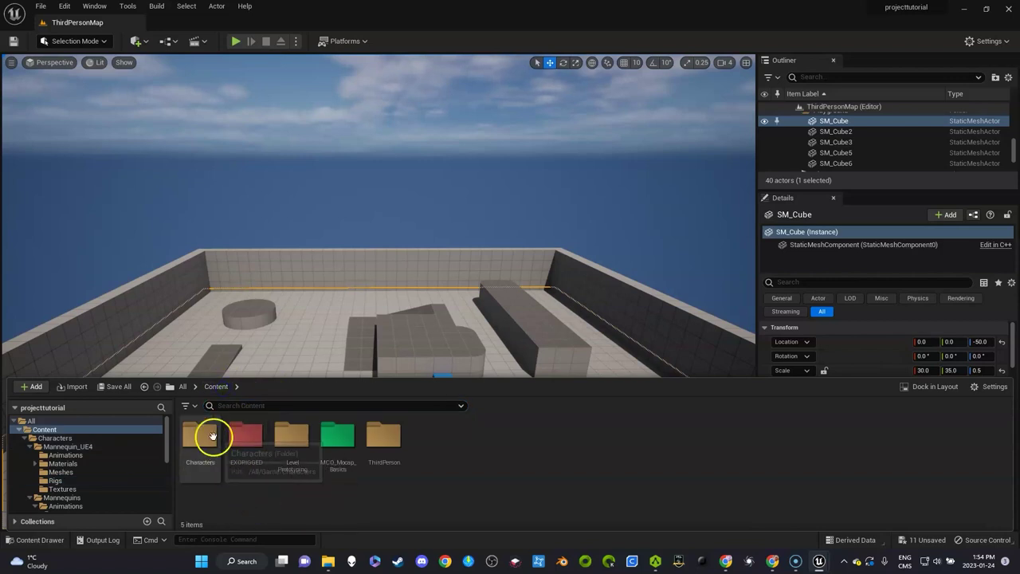
pyautogui.doubleClick(209, 434)
pyautogui.doubleClick(245, 436)
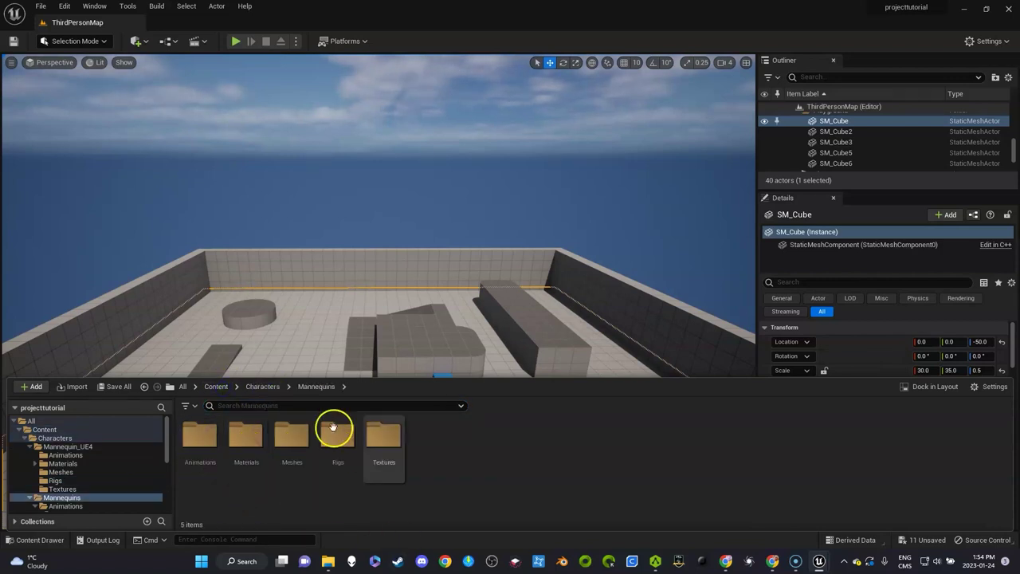
pyautogui.doubleClick(209, 437)
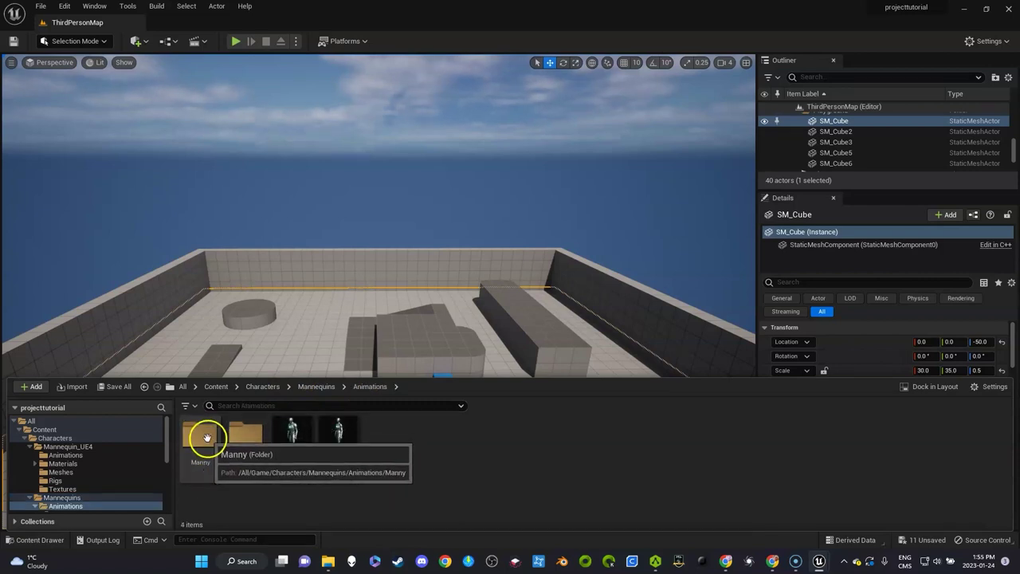
pyautogui.doubleClick(199, 437)
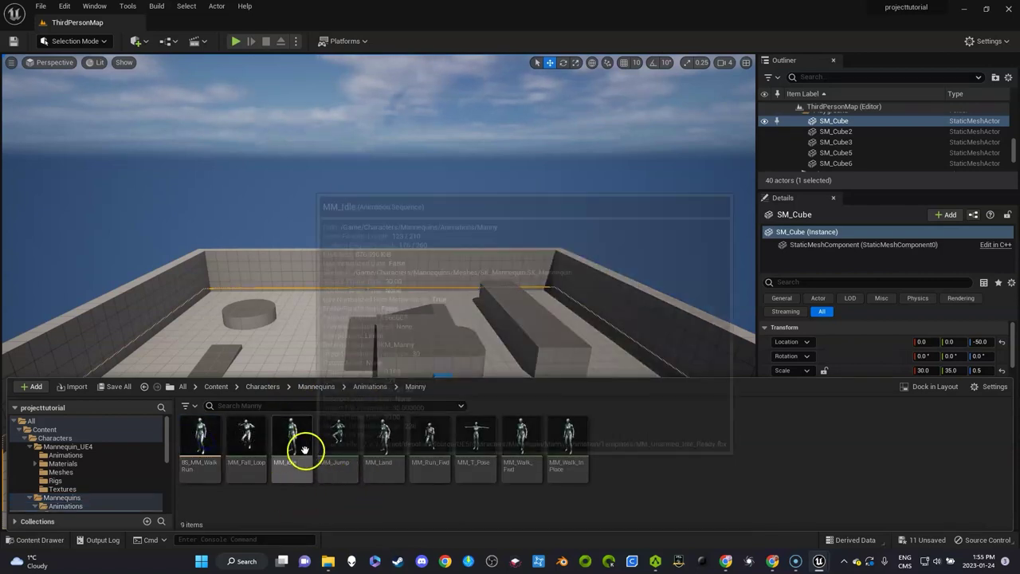
pyautogui.doubleClick(295, 449)
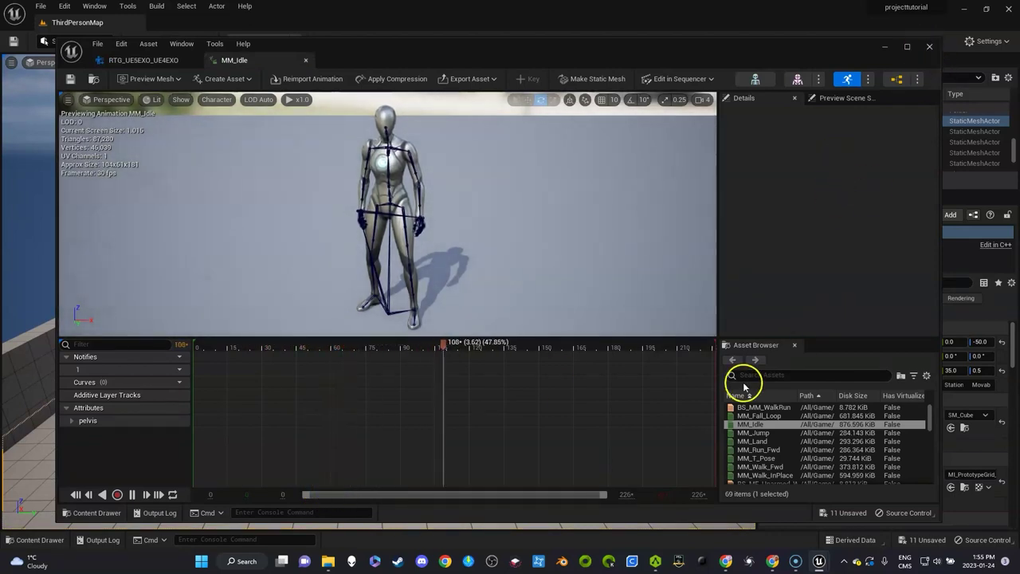
pyautogui.click(745, 441)
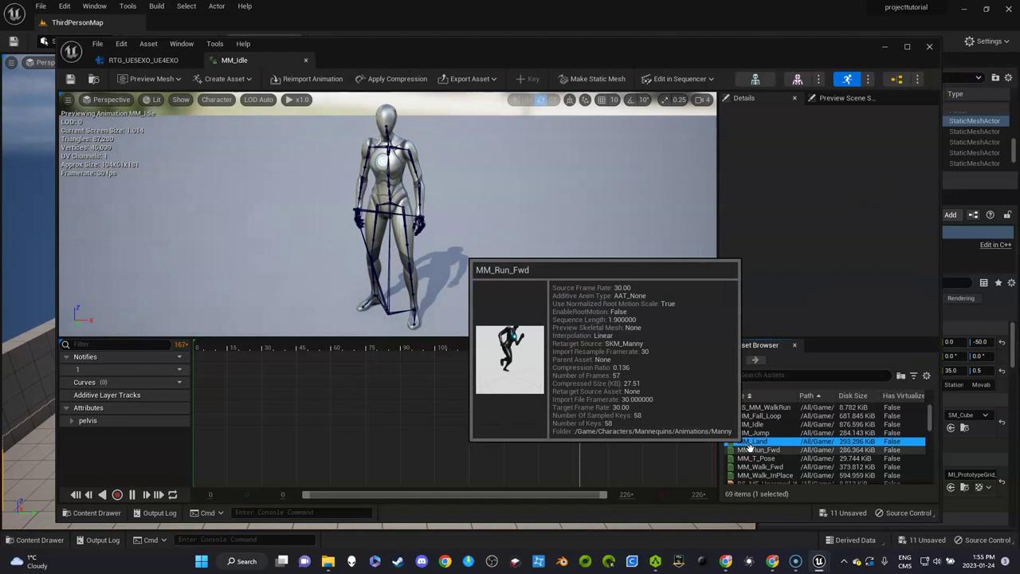
pyautogui.doubleClick(759, 449)
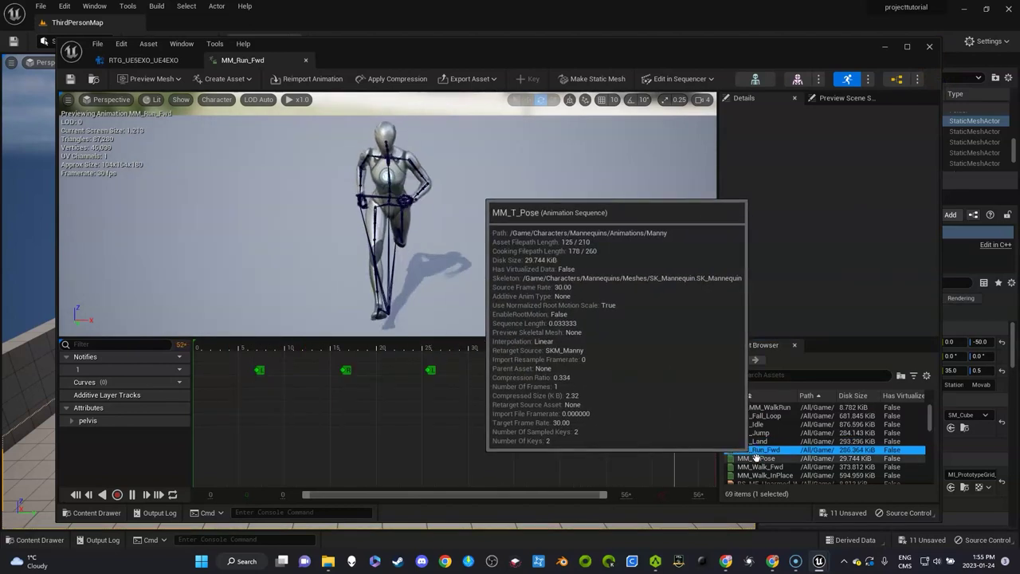
pyautogui.click(929, 46)
pyautogui.hotkey('ctrl', 'space')
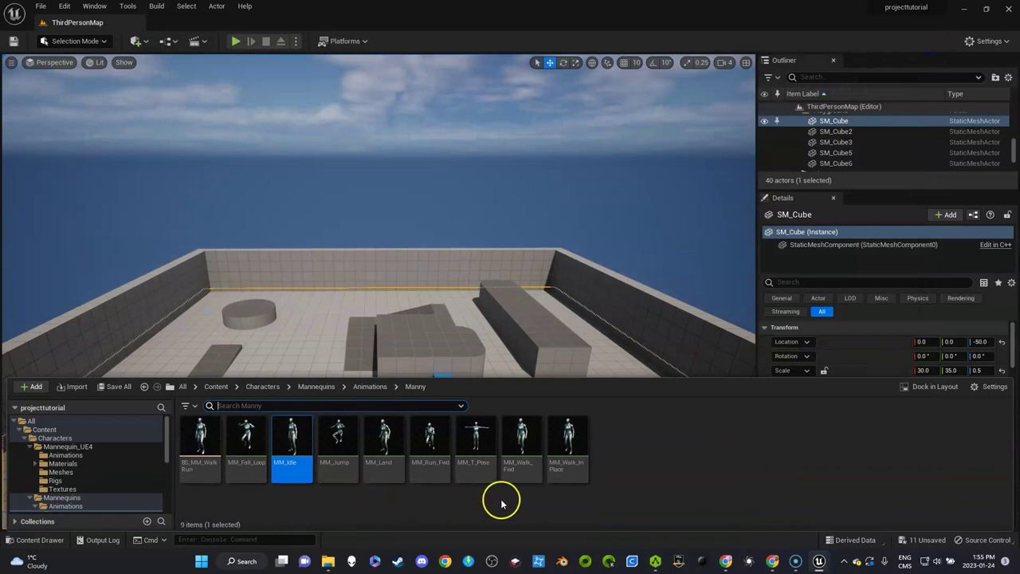
pyautogui.click(436, 444)
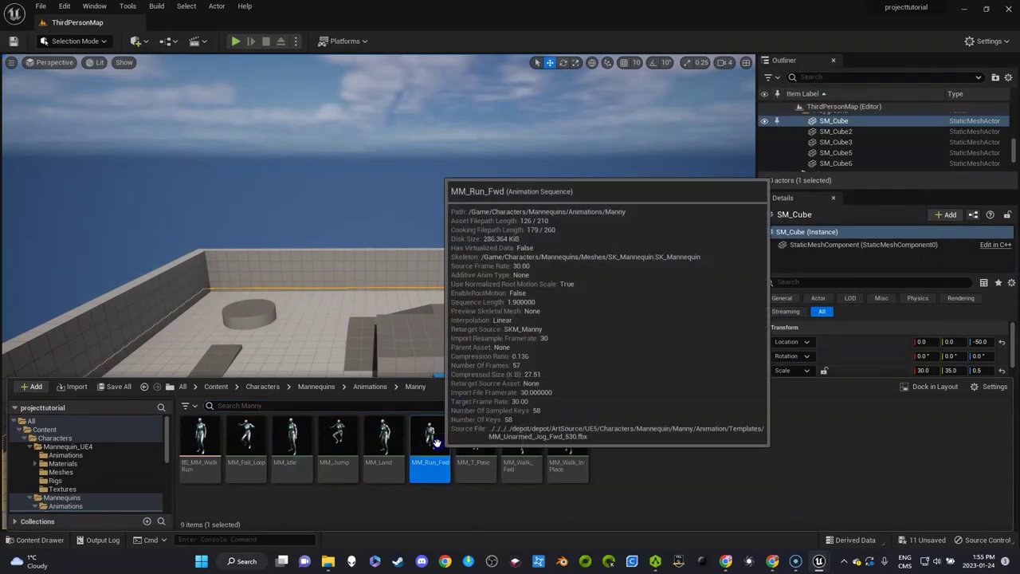
pyautogui.rightClick(436, 444)
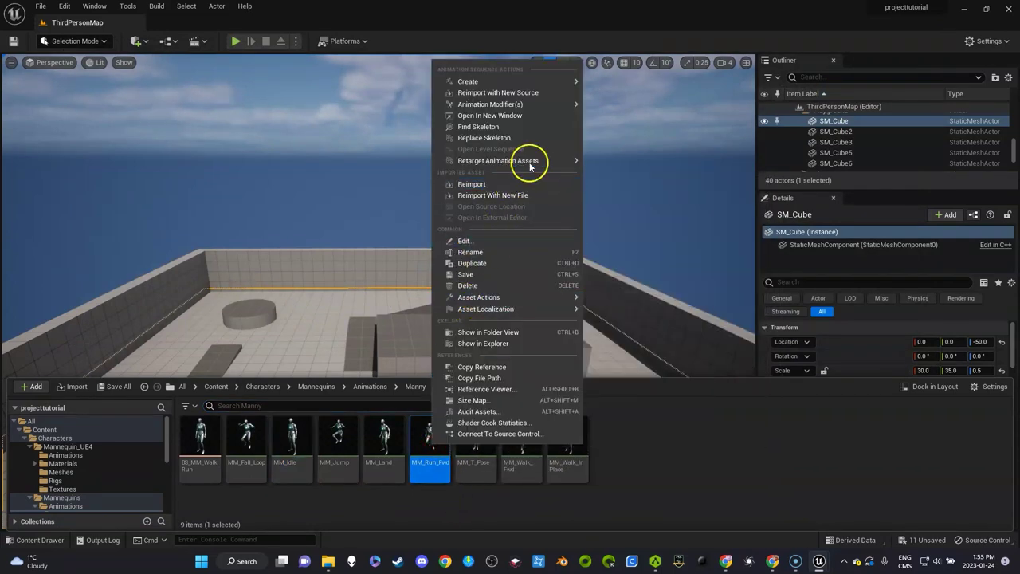
pyautogui.moveTo(529, 164)
pyautogui.click(626, 177)
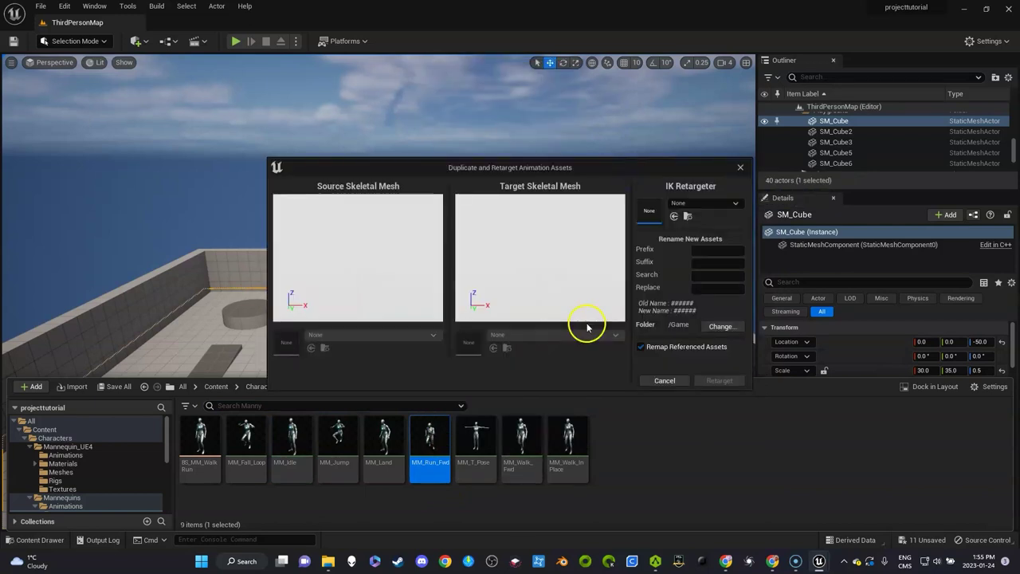
pyautogui.click(716, 205)
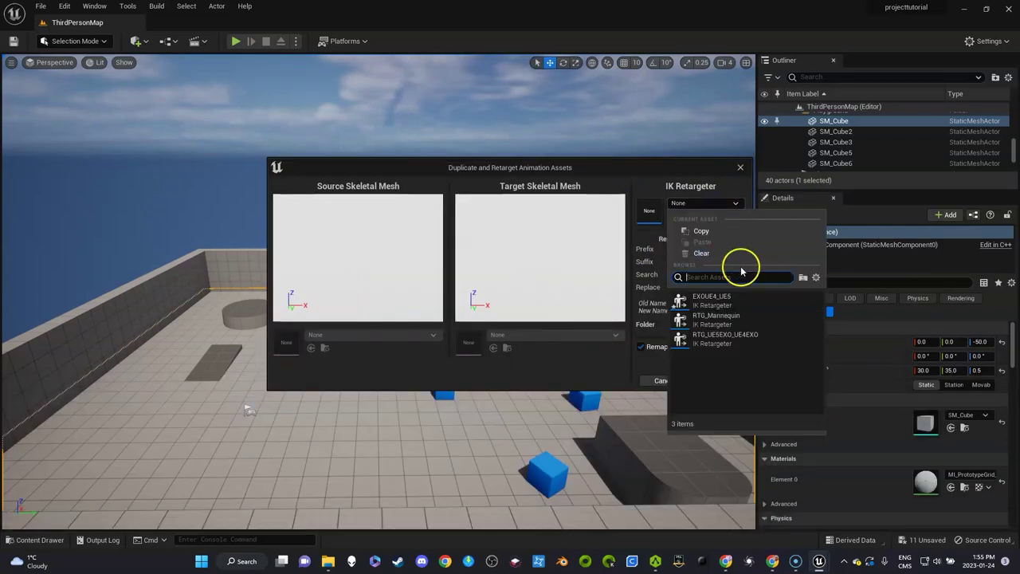
pyautogui.click(741, 341)
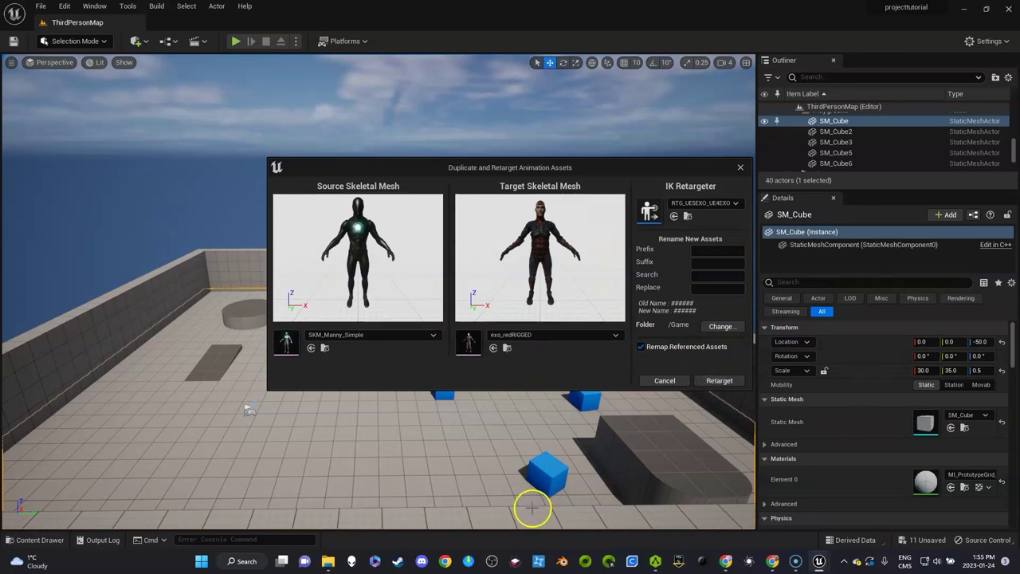
pyautogui.click(741, 168)
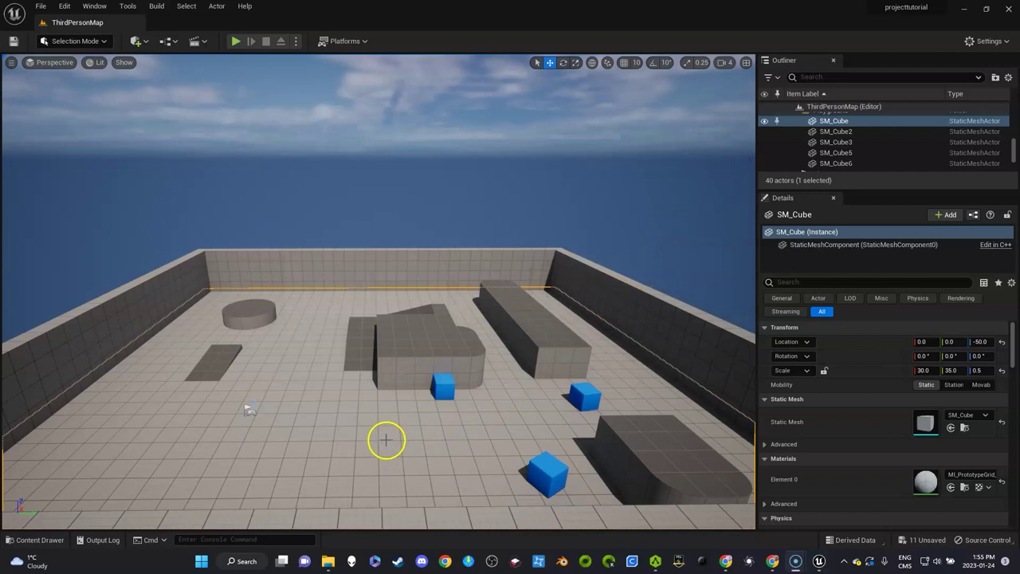
# - In the Content Drawer, go up from Characters to Content and into the EXORIGGED folder
pyautogui.hotkey('ctrl', 'space')
pyautogui.click(295, 402)
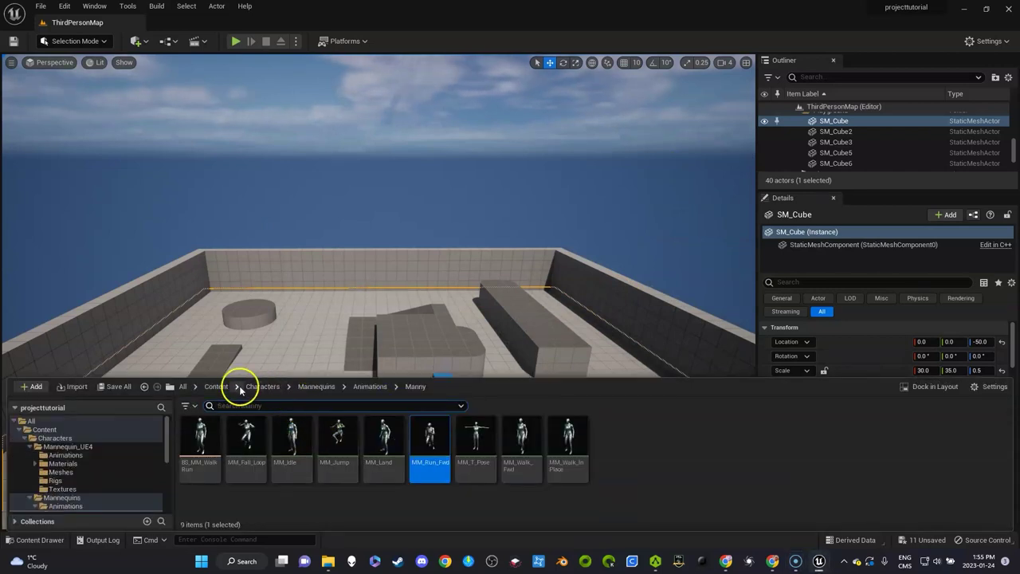
pyautogui.click(263, 387)
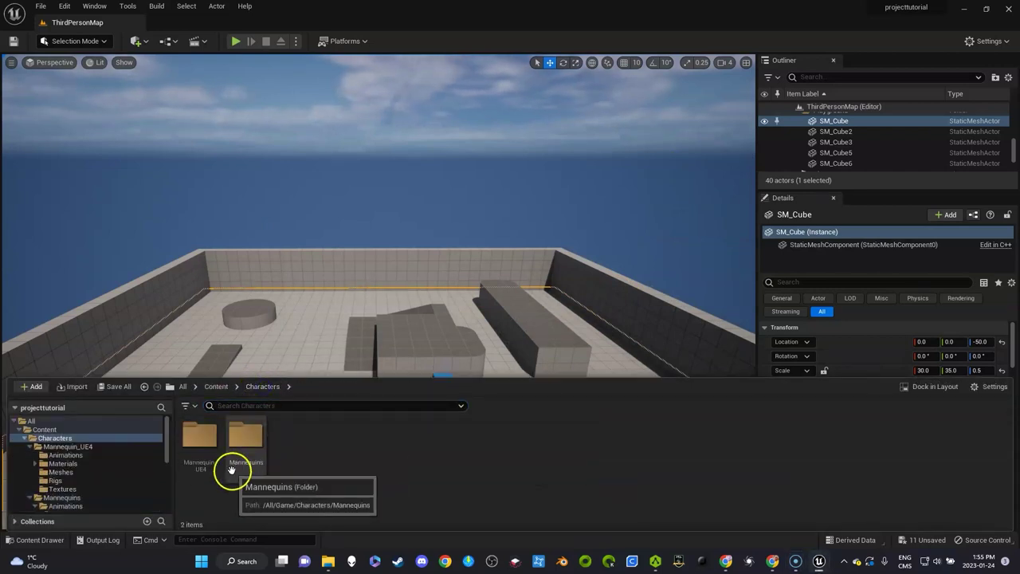
pyautogui.click(214, 387)
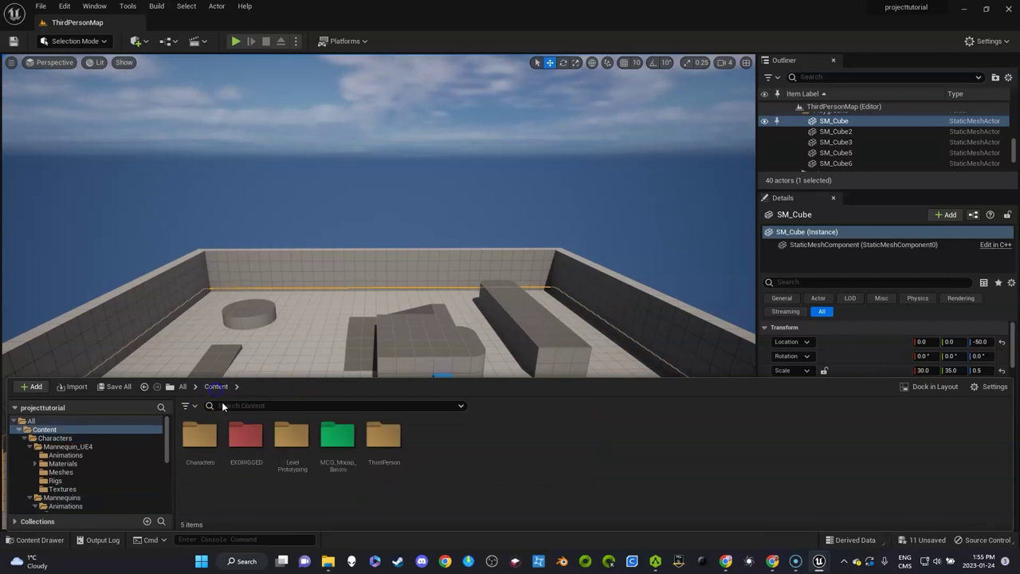
pyautogui.doubleClick(247, 440)
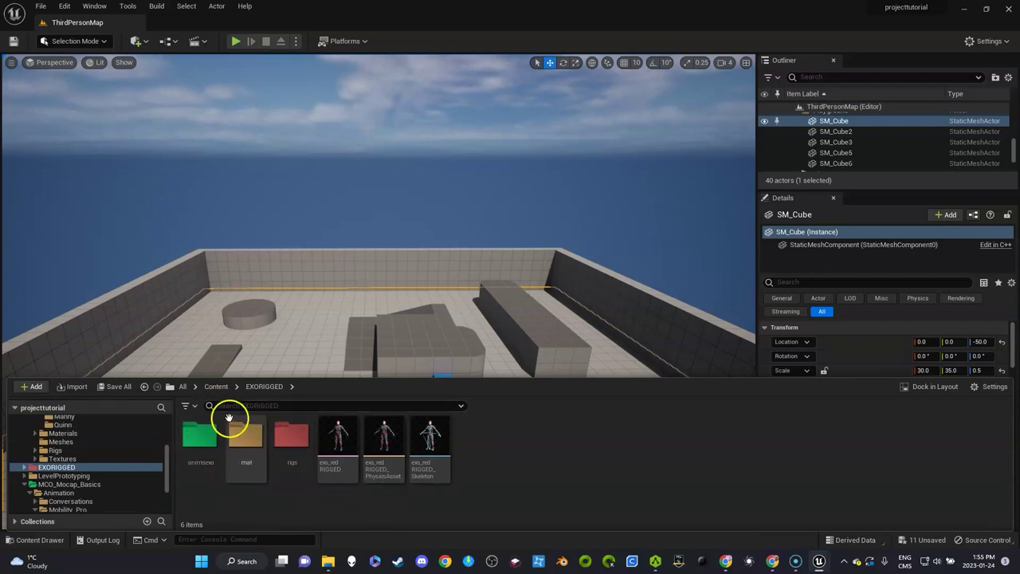
# - Return to Characters > Mannequins > Animations > Manny and briefly preview MM_Run_Fwd
pyautogui.click(216, 386)
pyautogui.doubleClick(203, 440)
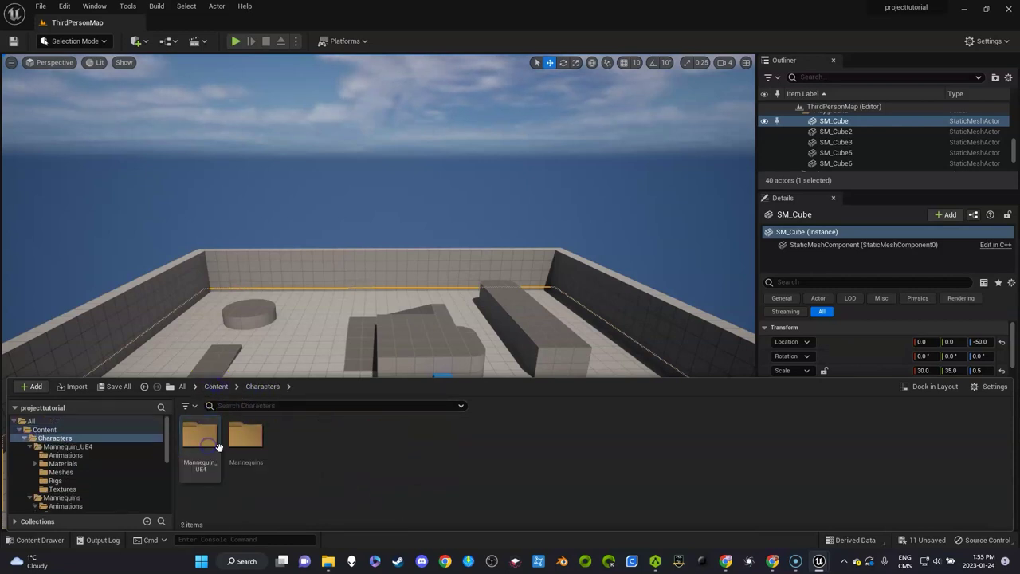
pyautogui.doubleClick(242, 440)
pyautogui.doubleClick(208, 435)
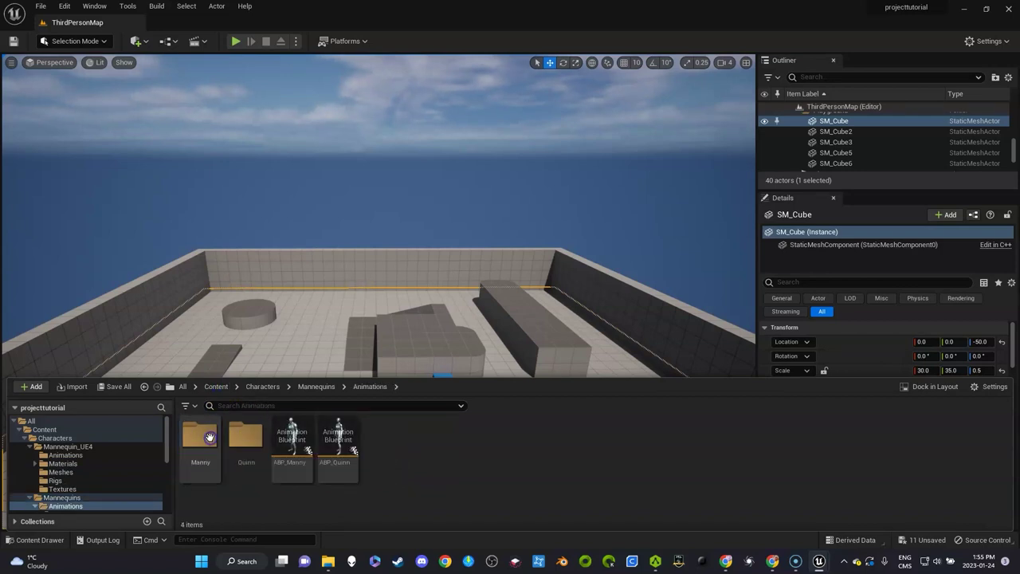
pyautogui.doubleClick(200, 437)
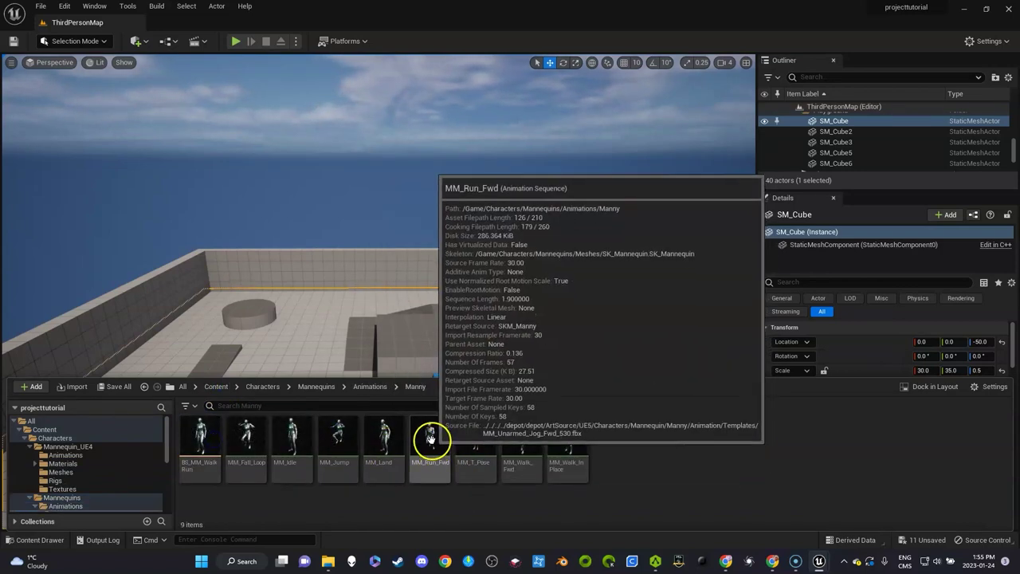
pyautogui.moveTo(539, 452)
pyautogui.doubleClick(428, 440)
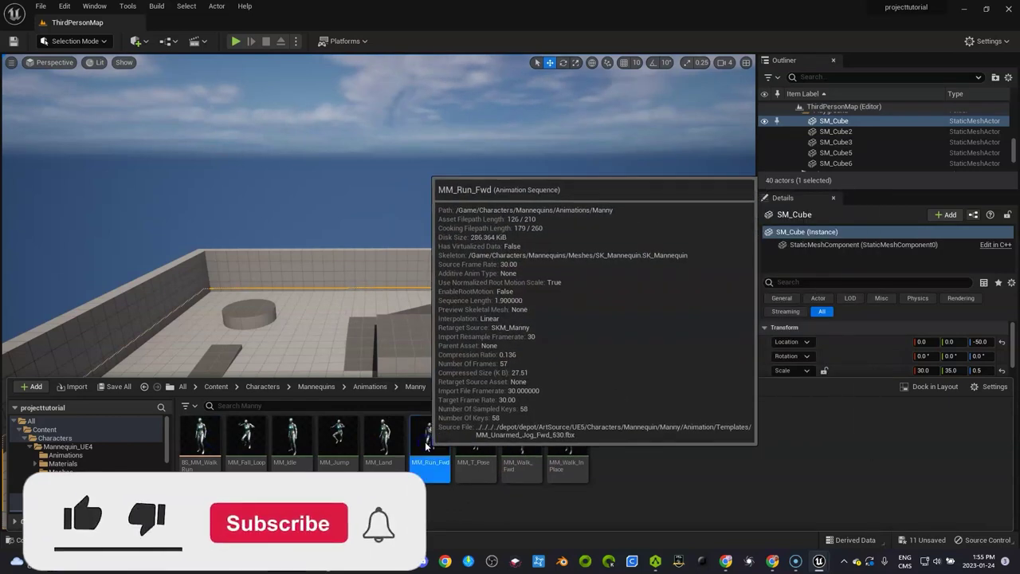
pyautogui.click(928, 46)
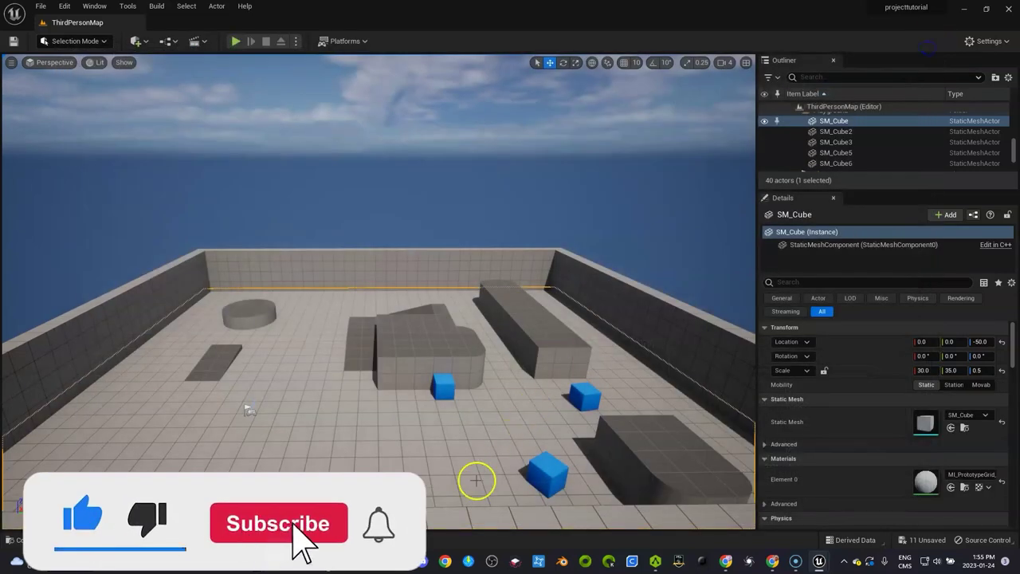
# - Duplicate and retarget MM_Run_Fwd using RTG_UE5EXO_UE4EXO, saving into EXORIGGED/animsexo
pyautogui.rightClick(428, 435)
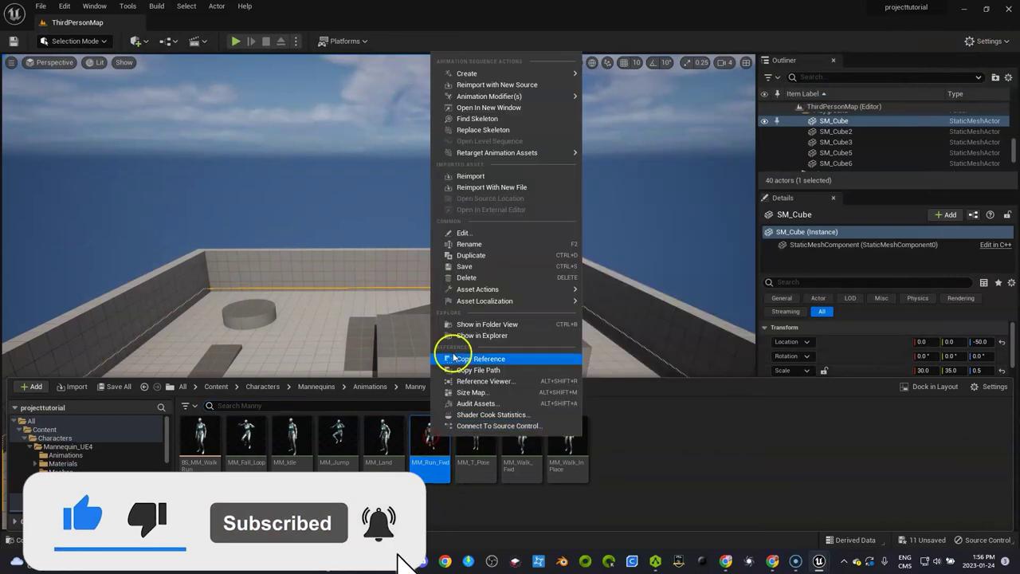
pyautogui.moveTo(544, 145)
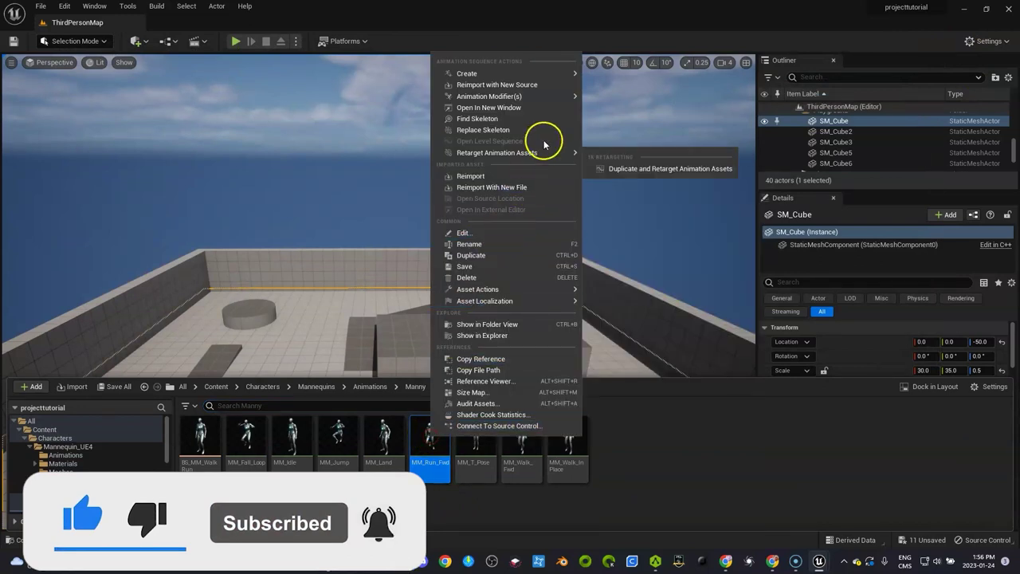
pyautogui.click(623, 169)
pyautogui.click(700, 204)
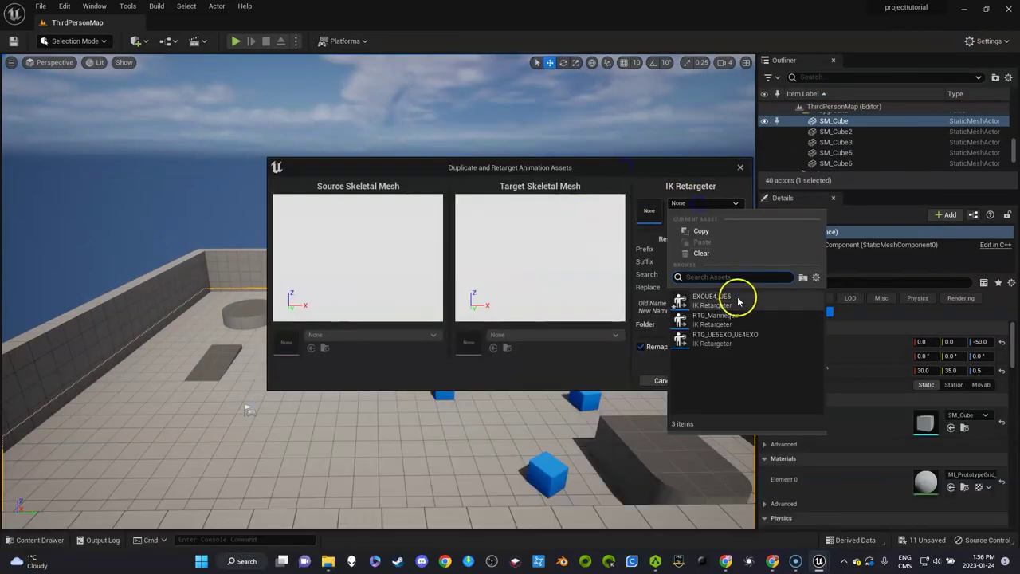
pyautogui.click(727, 341)
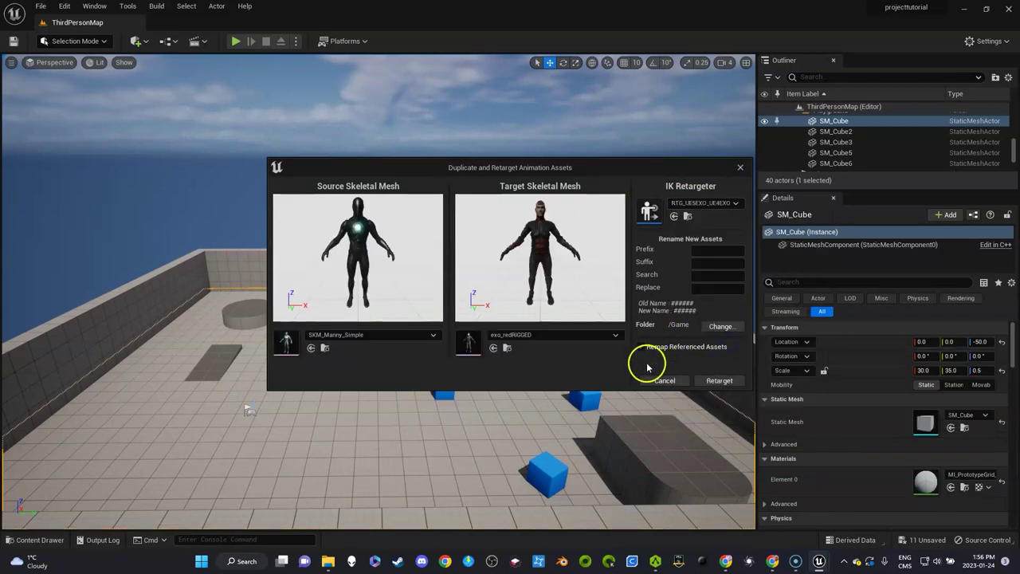
pyautogui.click(720, 328)
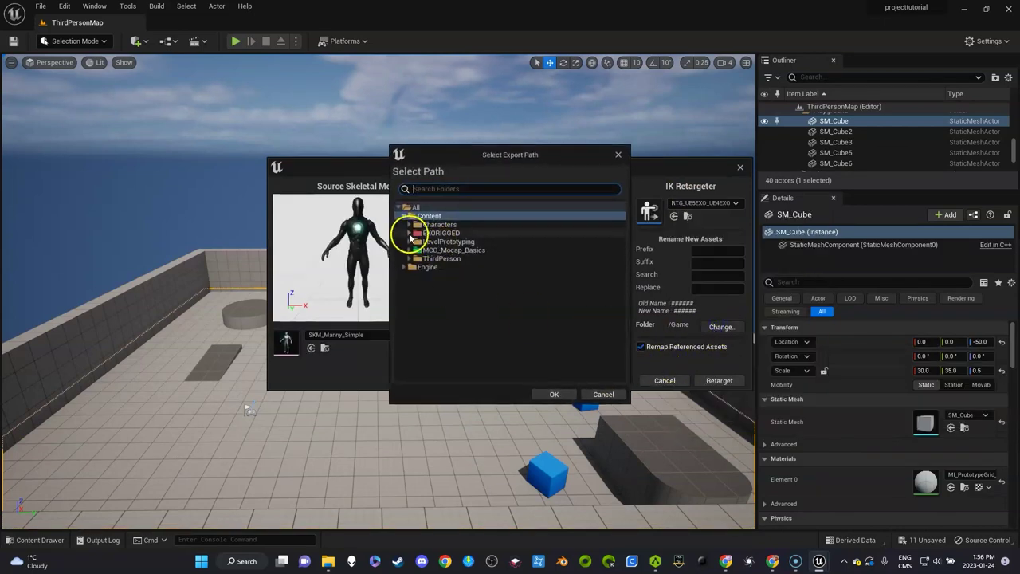
pyautogui.click(408, 233)
pyautogui.click(451, 242)
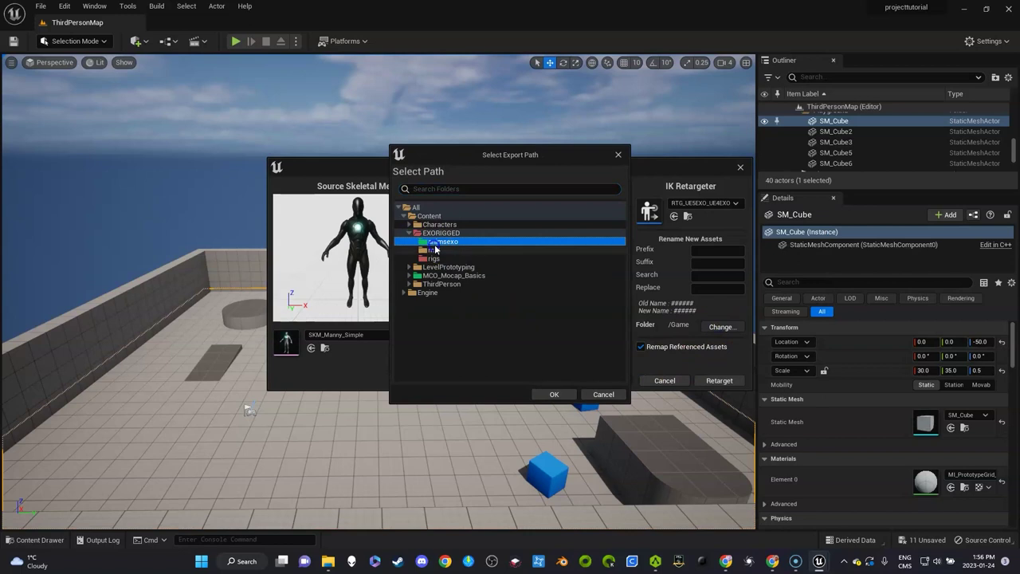
pyautogui.click(554, 394)
pyautogui.click(761, 381)
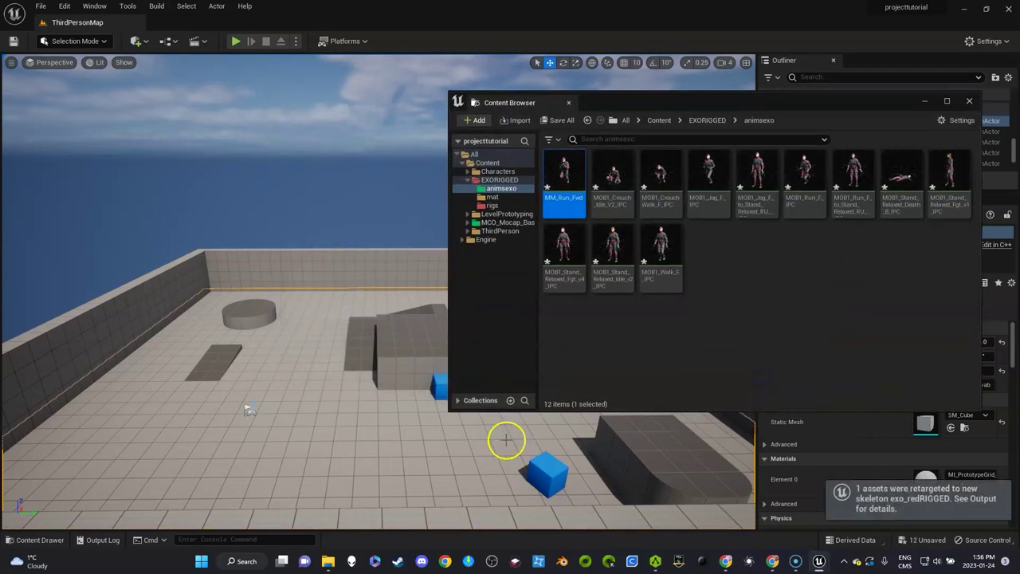
# - Play the retargeted MM_Run_Fwd on the exo, then return to Content and close the animsexo window
pyautogui.doubleClick(574, 178)
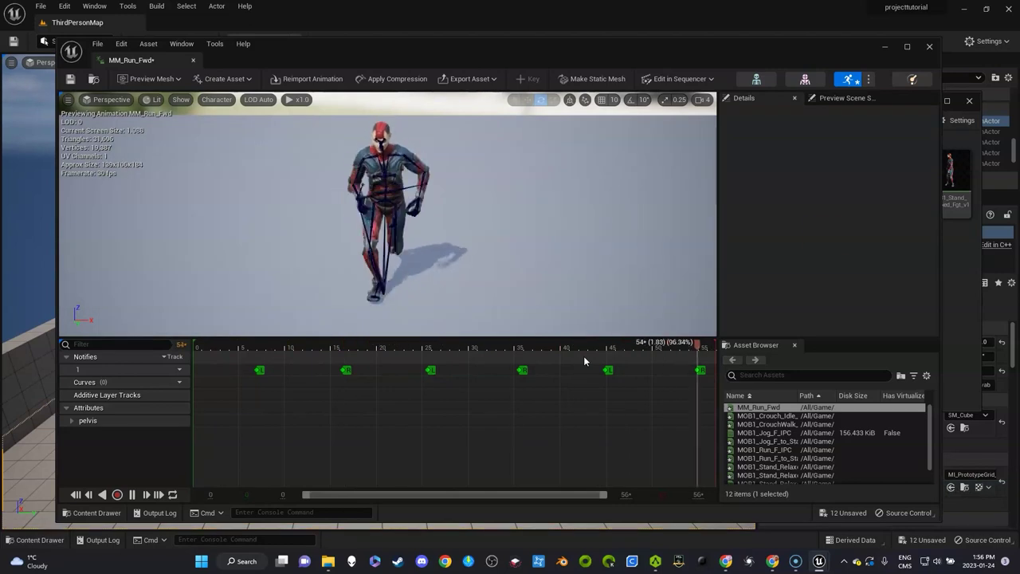
pyautogui.click(929, 48)
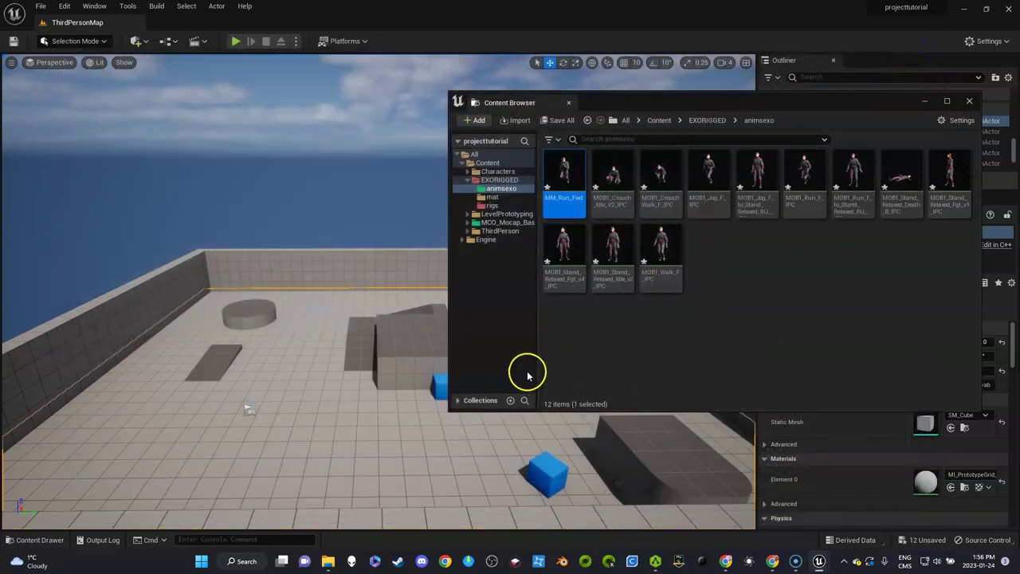
pyautogui.hotkey('ctrl', 'space')
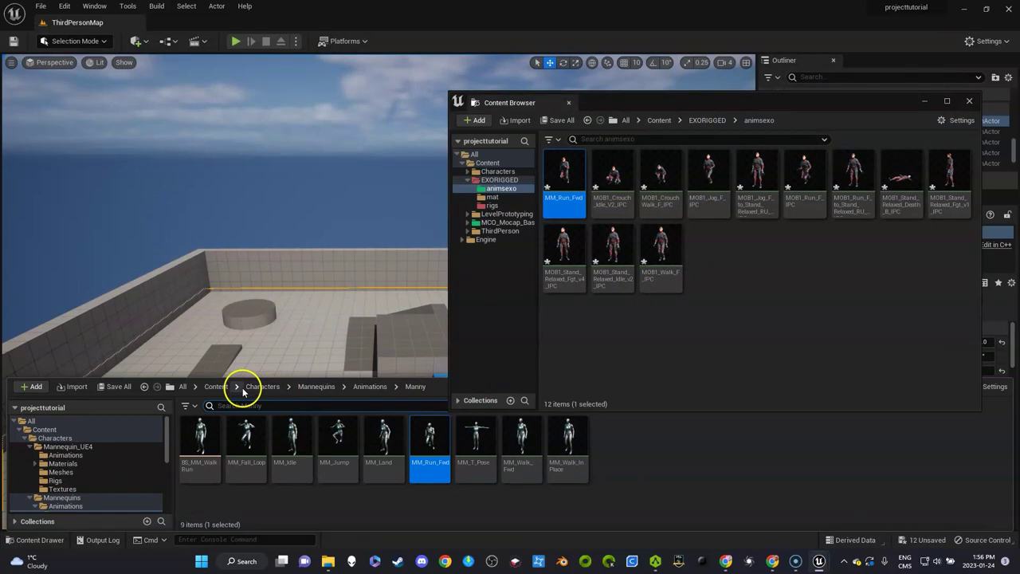
pyautogui.click(217, 387)
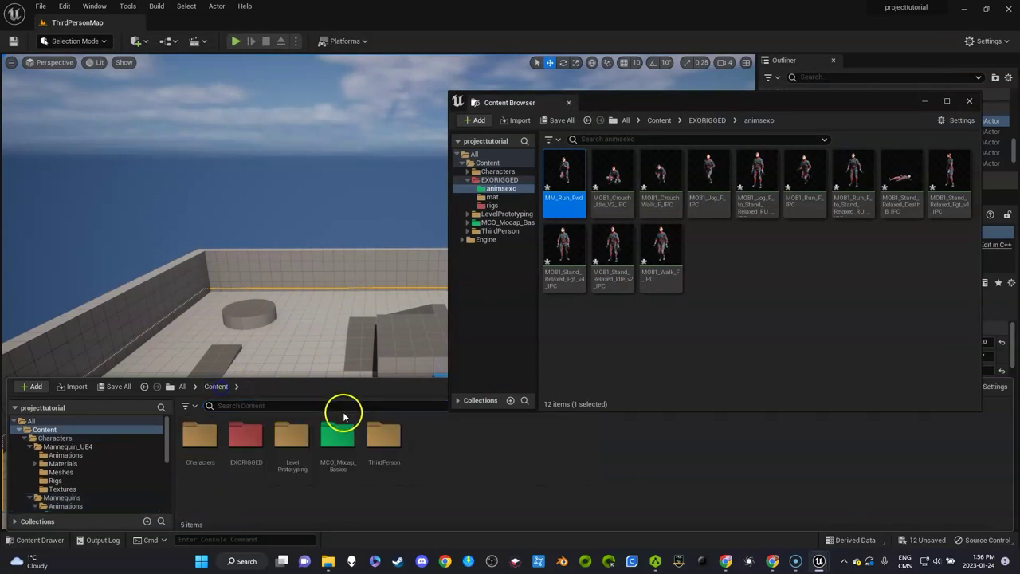
pyautogui.click(970, 102)
# - Create a new Level Sequence from the Cinematics menu in the Content folder
pyautogui.hotkey('ctrl', 'space')
pyautogui.rightClick(440, 461)
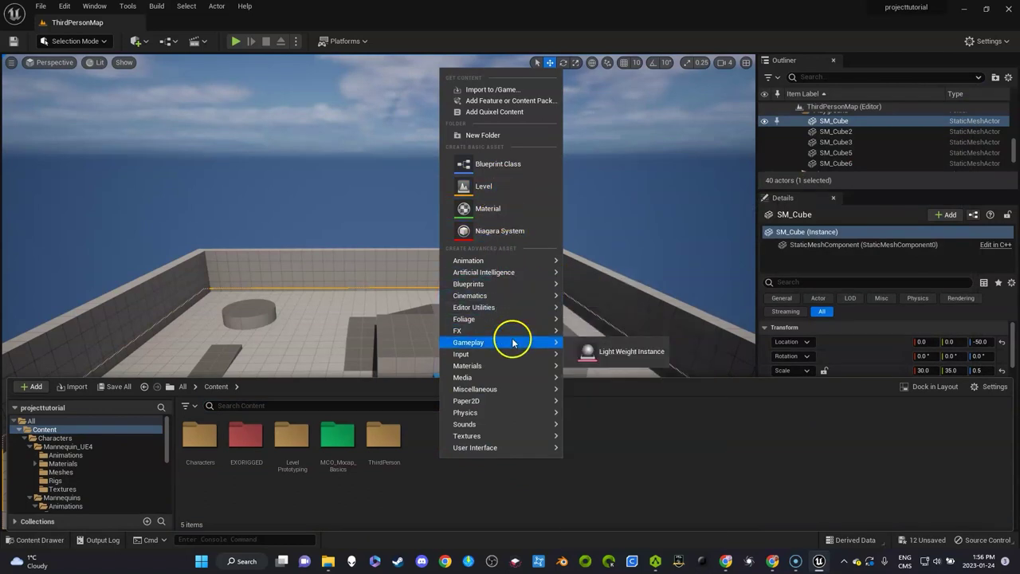
pyautogui.moveTo(514, 322)
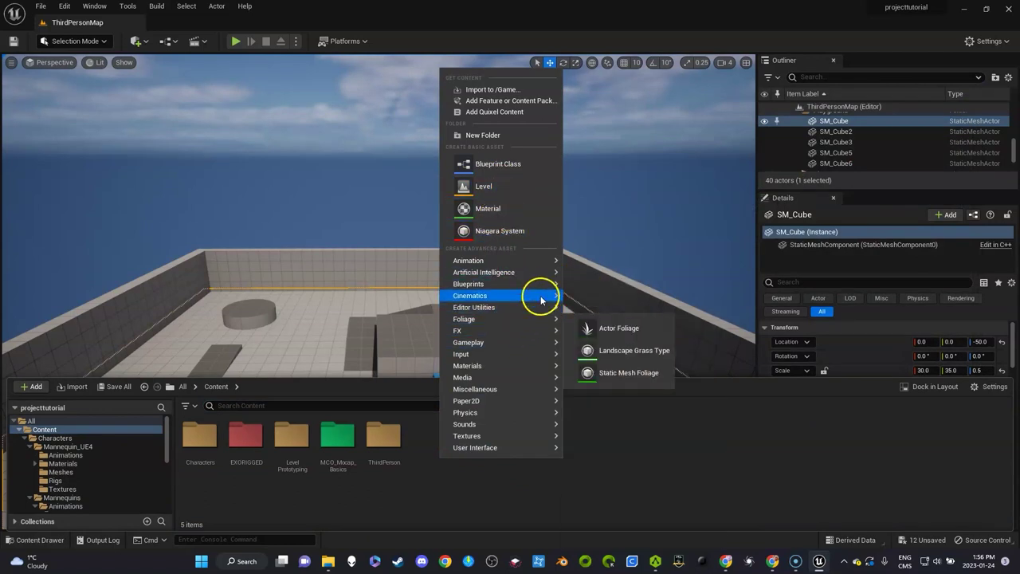
pyautogui.moveTo(540, 296)
pyautogui.click(619, 326)
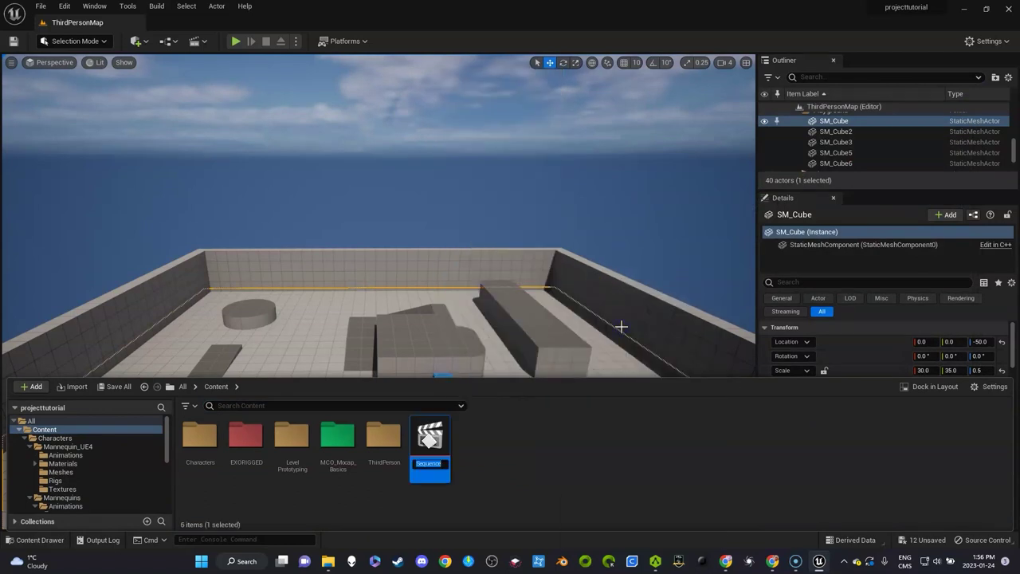
pyautogui.click(621, 326)
# - Rename the new level sequence to 22222 and open it in Sequencer
pyautogui.hotkey('ctrl', 'space')
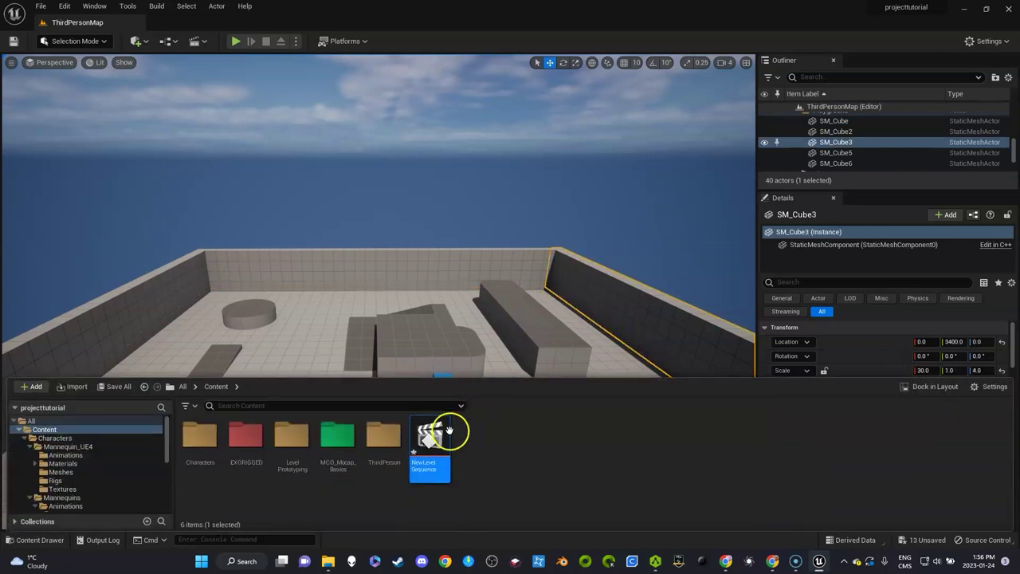
pyautogui.press('F2')
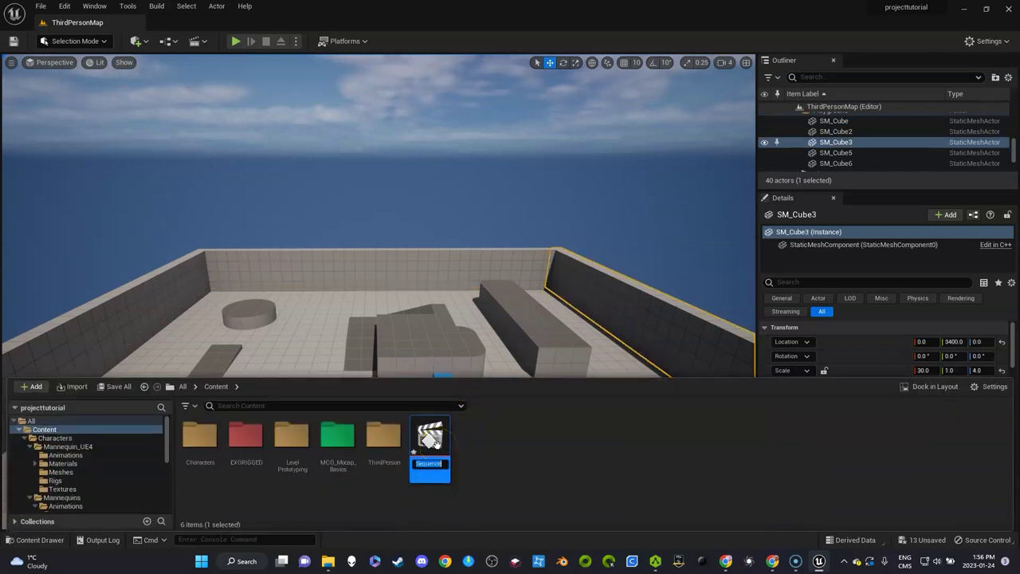
pyautogui.write('22222')
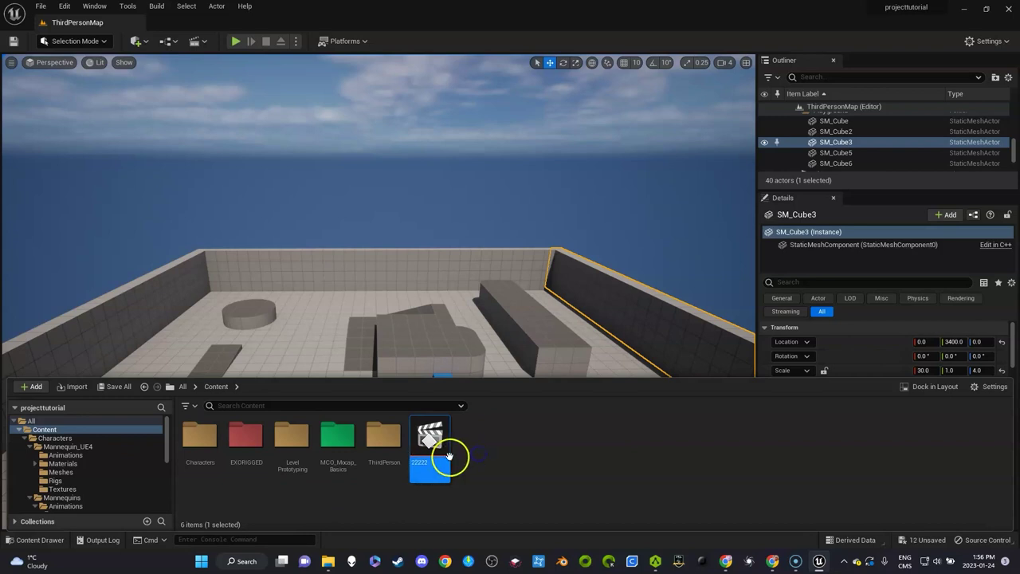
pyautogui.press('Return')
pyautogui.doubleClick(430, 443)
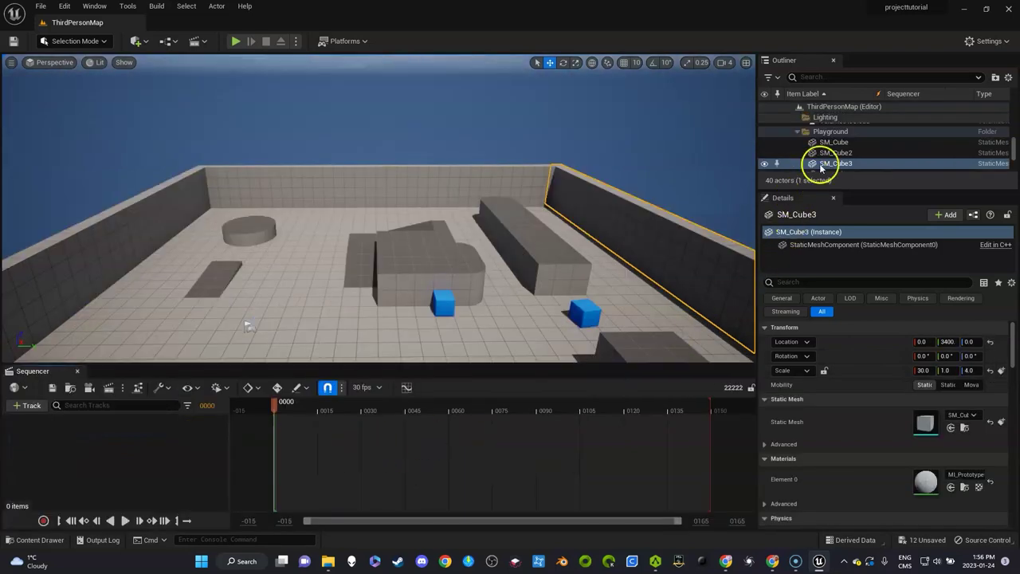
# - Drag exo_redRIGGED from the EXORIGGED folder into the ThirdPersonMap level
pyautogui.hotkey('ctrl', 'space')
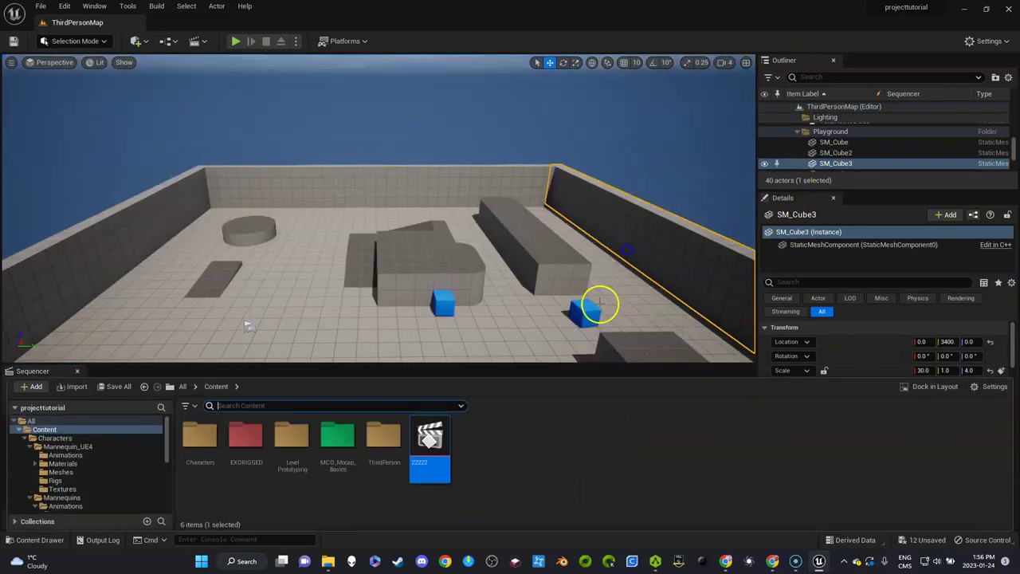
pyautogui.click(248, 460)
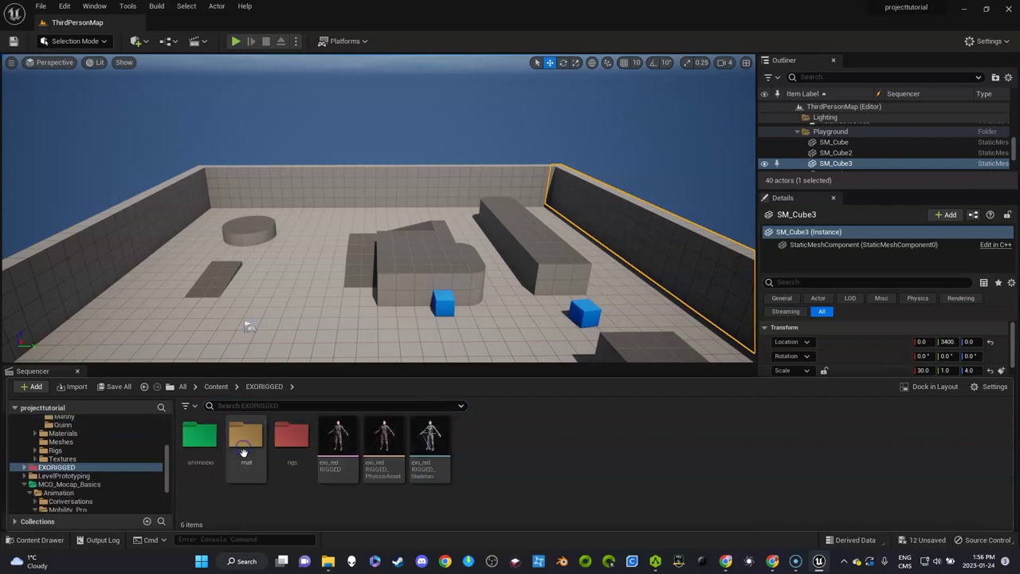
pyautogui.doubleClick(247, 454)
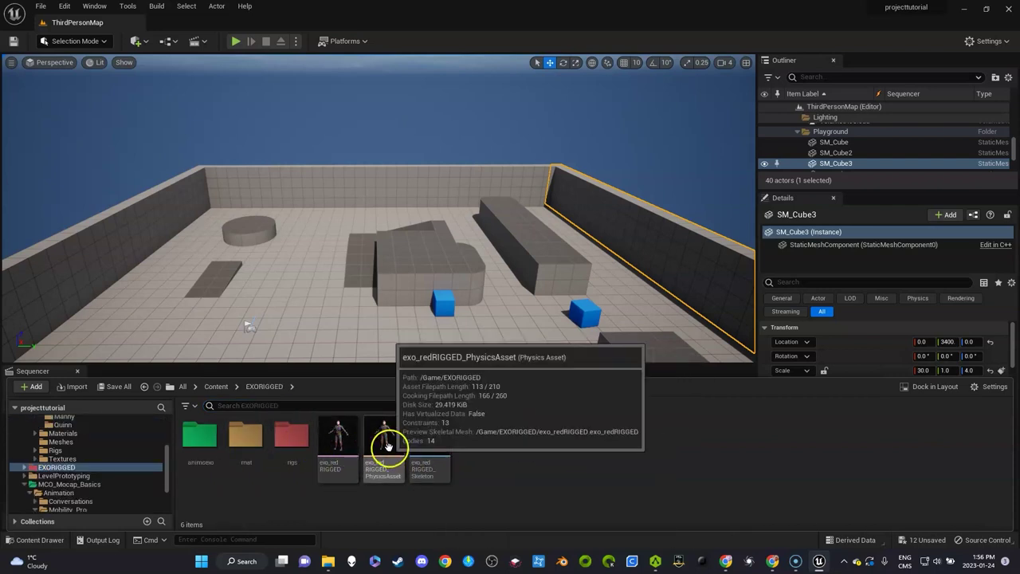
pyautogui.moveTo(350, 447)
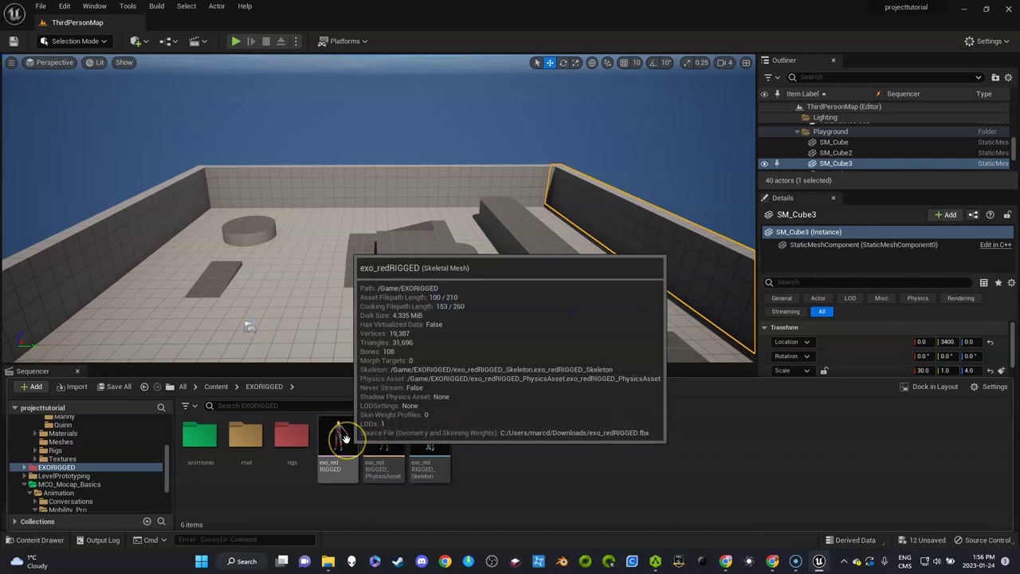
pyautogui.moveTo(345, 439); pyautogui.dragTo(237, 340)
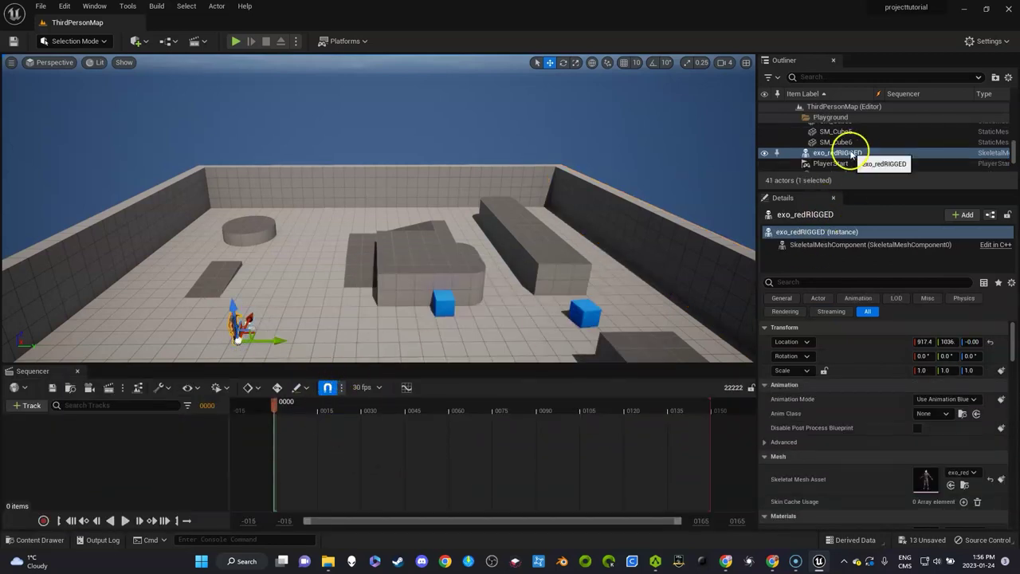
# - Add exo_redRIGGED to the 22222 sequence and give its Animation track the MM_Run_Fwd clip
pyautogui.moveTo(851, 154); pyautogui.dragTo(335, 442)
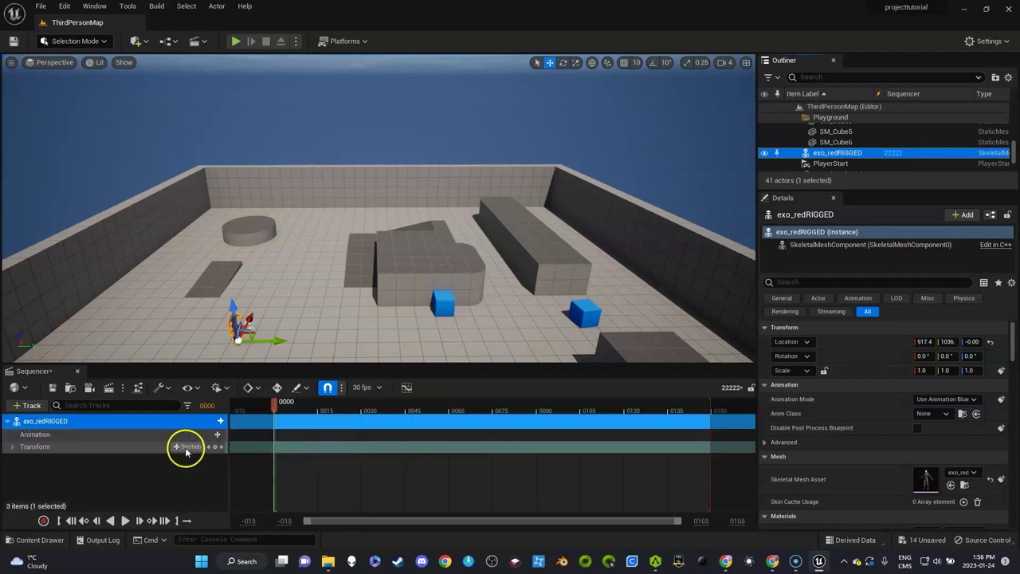
pyautogui.click(205, 434)
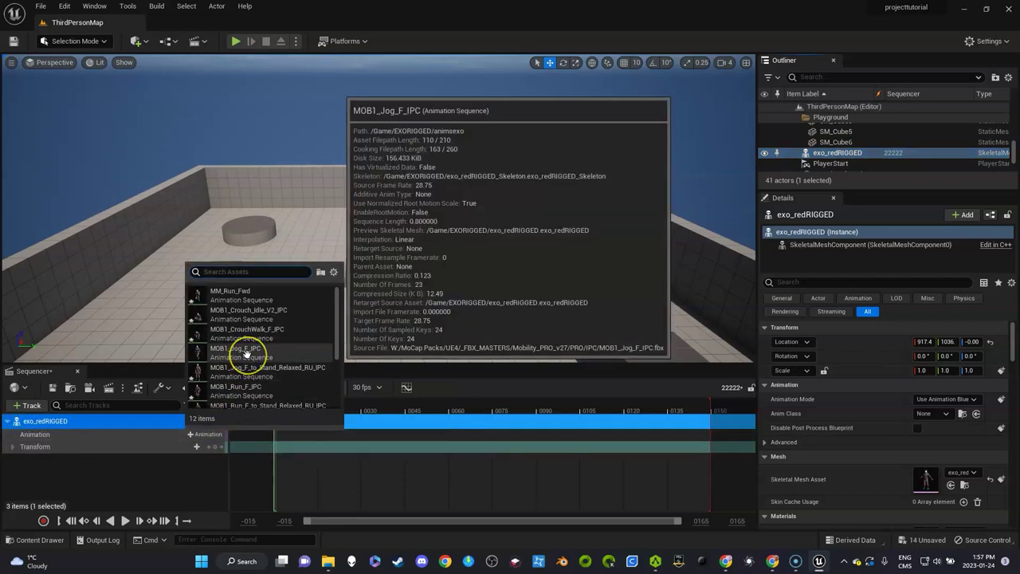
pyautogui.click(250, 295)
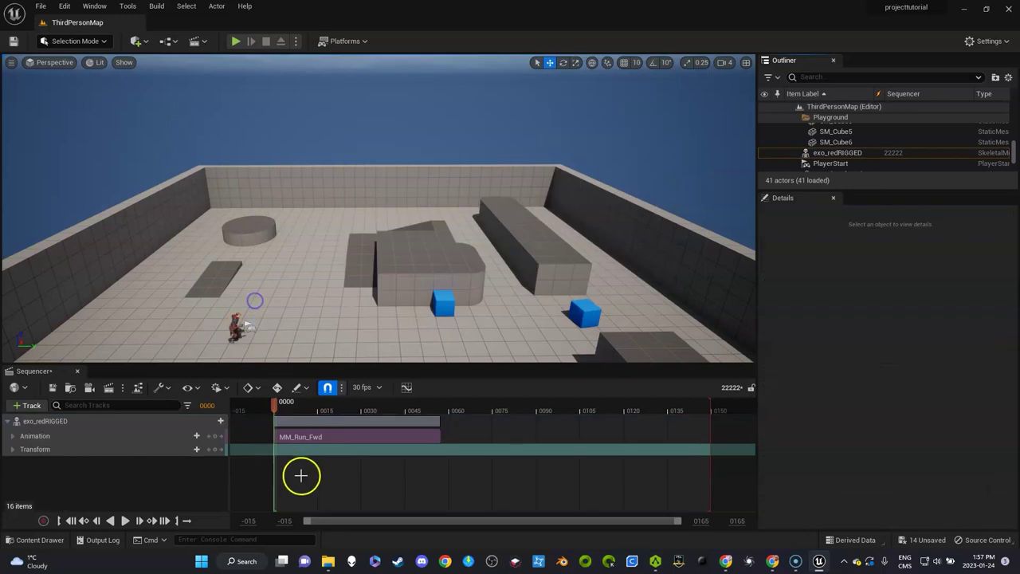
# - Scrub through the MM_Run_Fwd clip to preview the running poses
pyautogui.click(282, 412)
pyautogui.moveTo(326, 405); pyautogui.dragTo(295, 404)
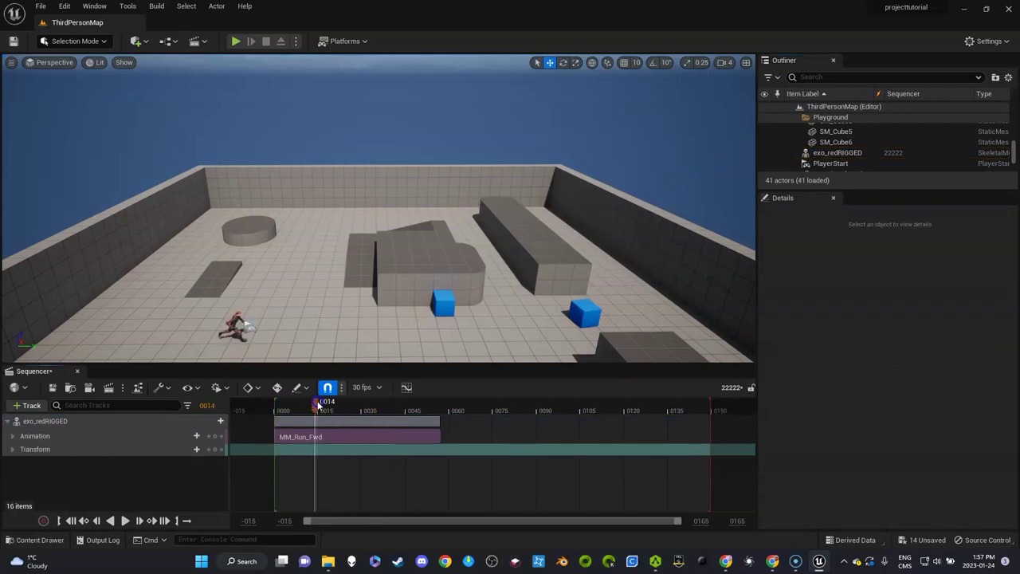
pyautogui.click(319, 436)
pyautogui.click(271, 389)
pyautogui.moveTo(354, 410)
pyautogui.mouseDown()
pyautogui.moveTo(389, 412)
pyautogui.moveTo(337, 413)
pyautogui.mouseUp()
# - Expand the Transform track and key the character's location at frame 0
pyautogui.click(42, 451)
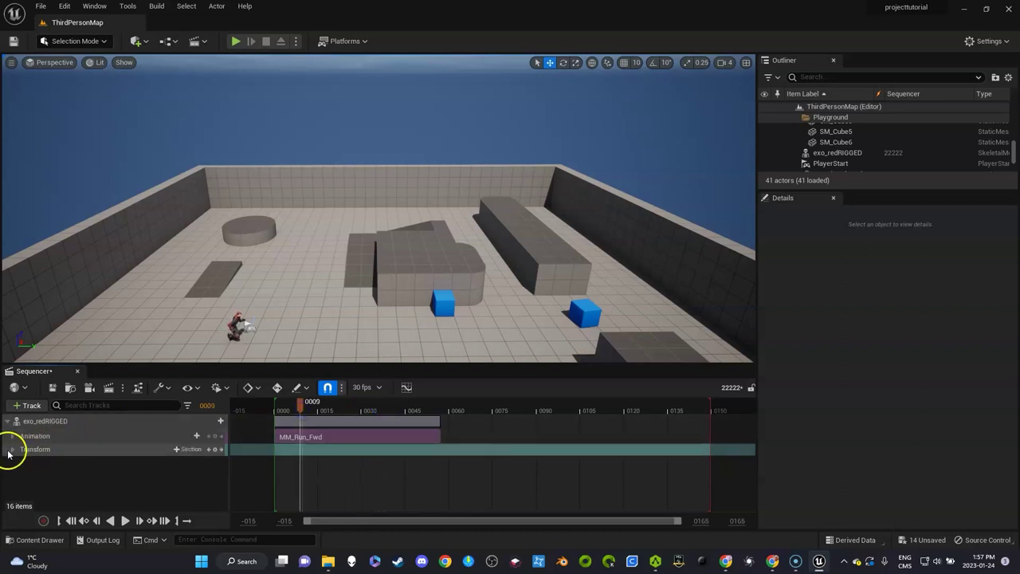
pyautogui.click(11, 450)
pyautogui.click(305, 420)
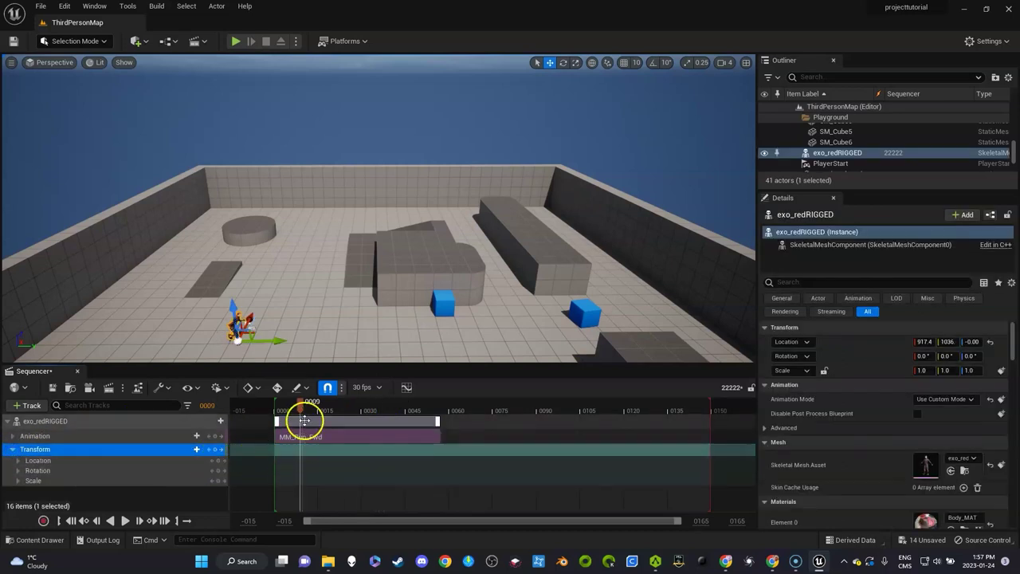
pyautogui.moveTo(305, 420); pyautogui.dragTo(279, 420)
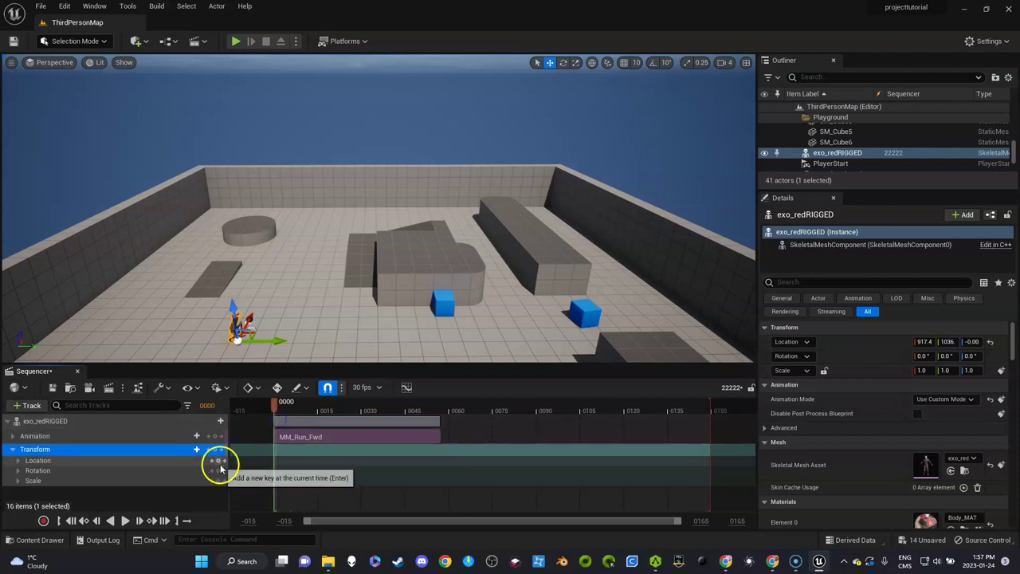
pyautogui.click(215, 461)
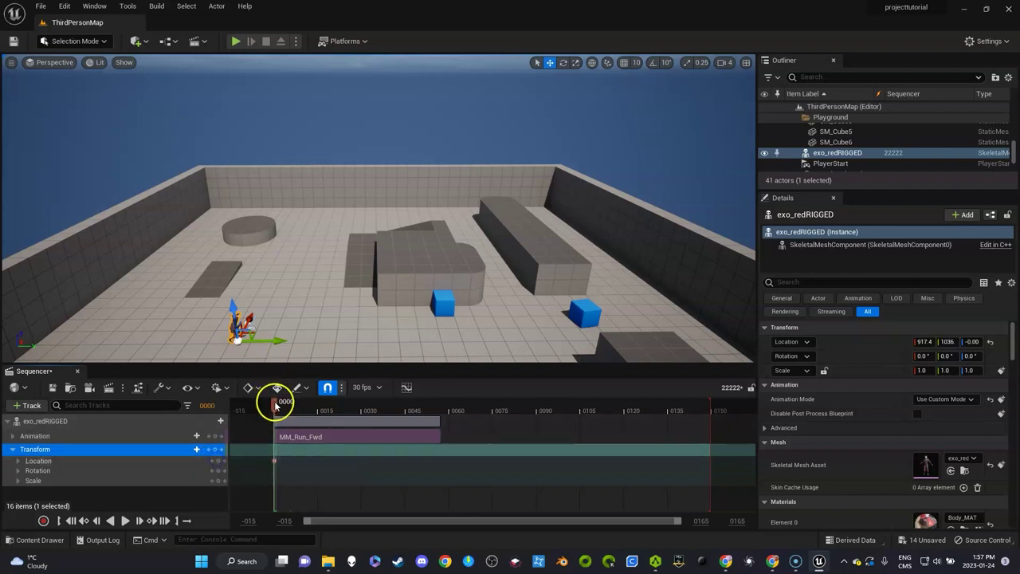
# - At frame 54, move the character forward across the floor and key its location
pyautogui.moveTo(273, 403); pyautogui.dragTo(431, 403)
pyautogui.moveTo(287, 341); pyautogui.dragTo(443, 341)
pyautogui.click(226, 465)
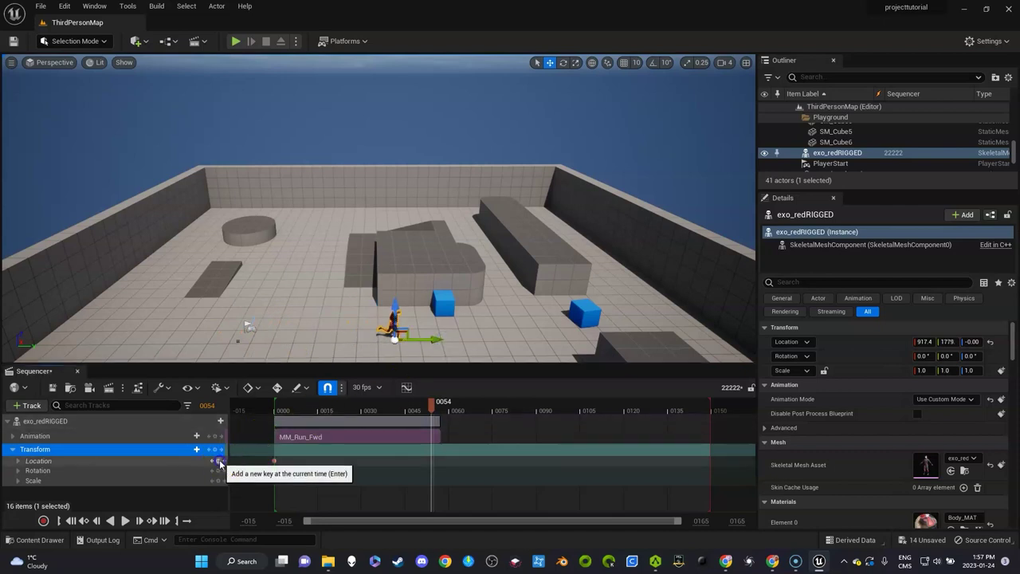
pyautogui.moveTo(428, 409); pyautogui.dragTo(445, 420)
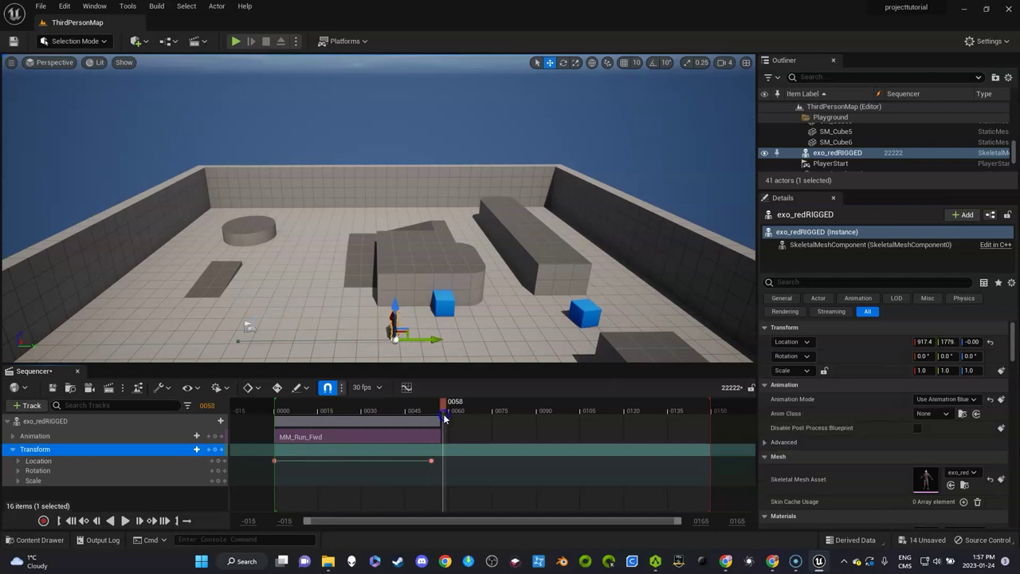
# - Add MOB1_Jog_F_IPC to the Animation track, then delete the misplaced section
pyautogui.click(175, 439)
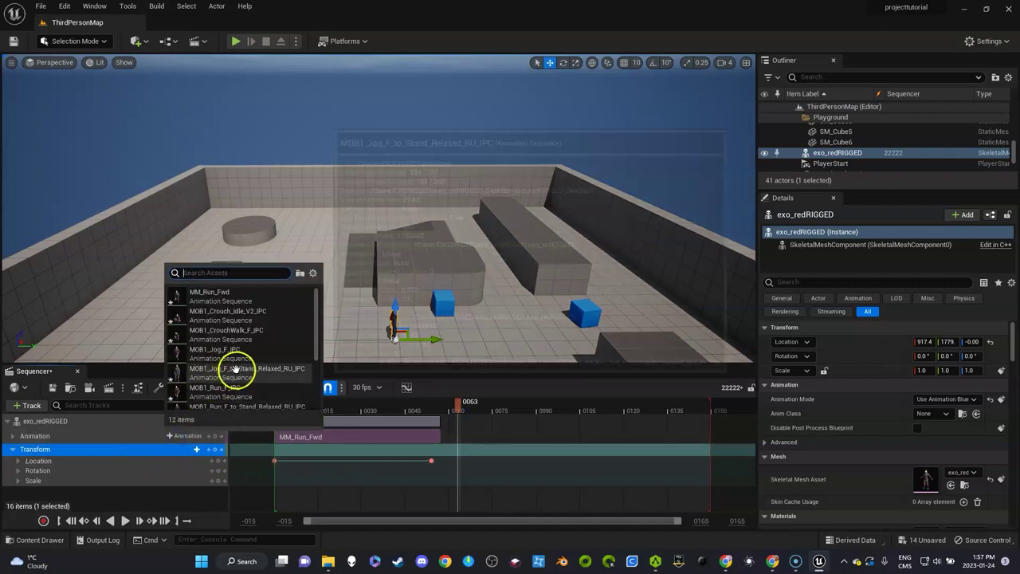
pyautogui.click(226, 353)
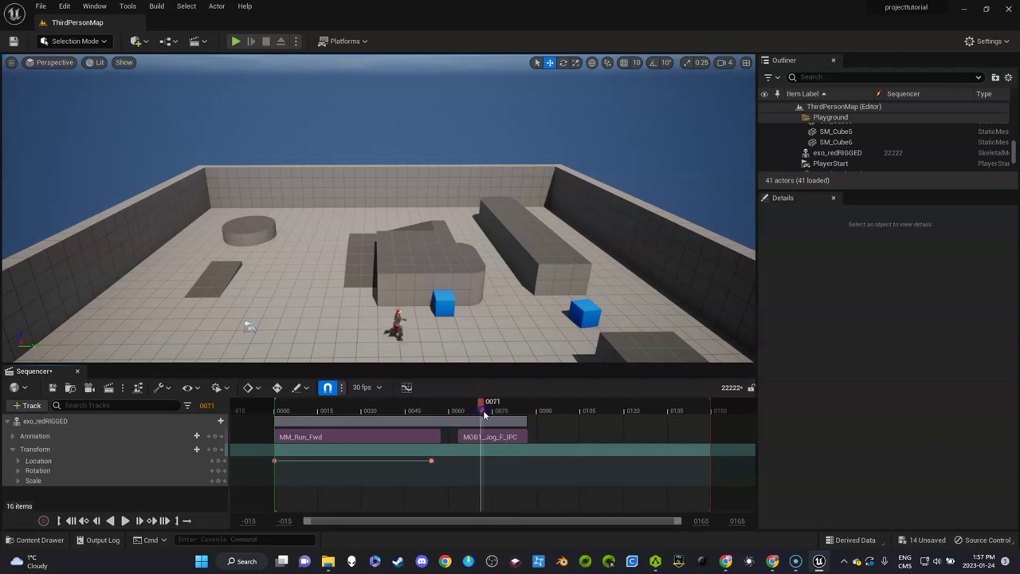
pyautogui.moveTo(483, 409); pyautogui.dragTo(470, 410)
pyautogui.click(487, 437)
pyautogui.press('Delete')
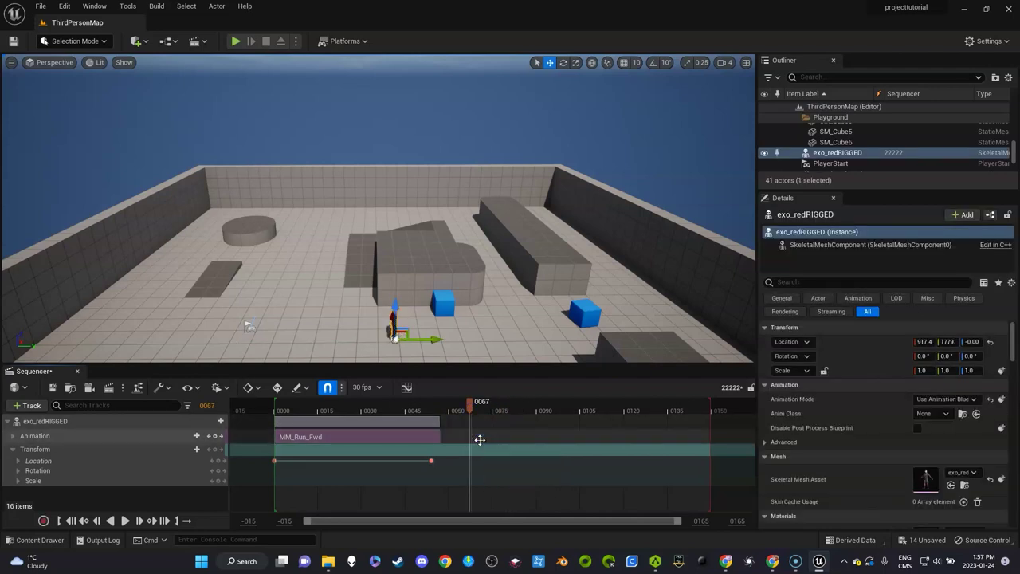
# - Re-add MOB1_Jog_F_IPC at frame 61, overlapping the end of MM_Run_Fwd, and preview
pyautogui.moveTo(472, 403); pyautogui.dragTo(452, 407)
pyautogui.click(169, 437)
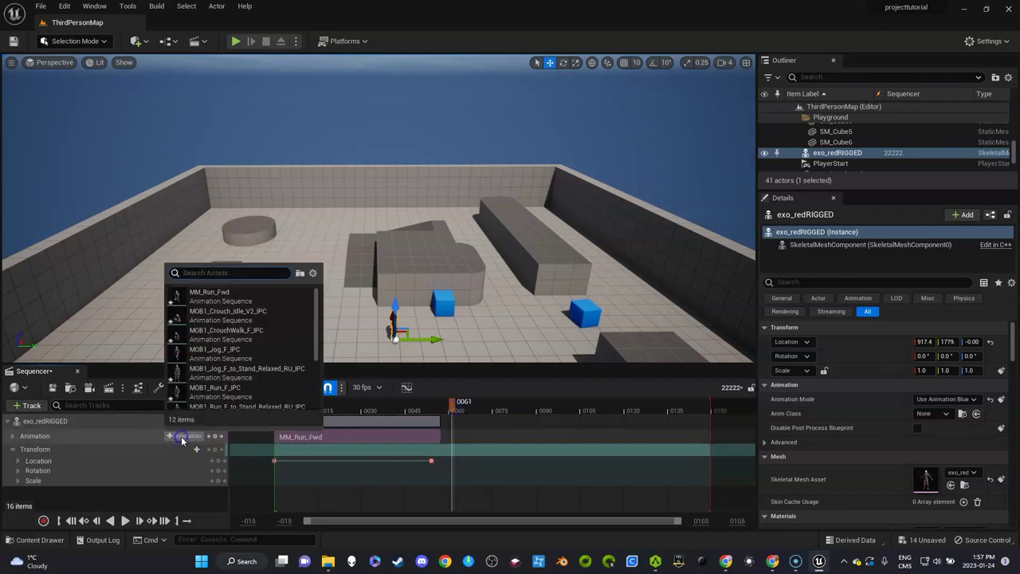
pyautogui.click(221, 364)
pyautogui.moveTo(461, 435); pyautogui.dragTo(438, 438)
pyautogui.moveTo(452, 405); pyautogui.dragTo(346, 413)
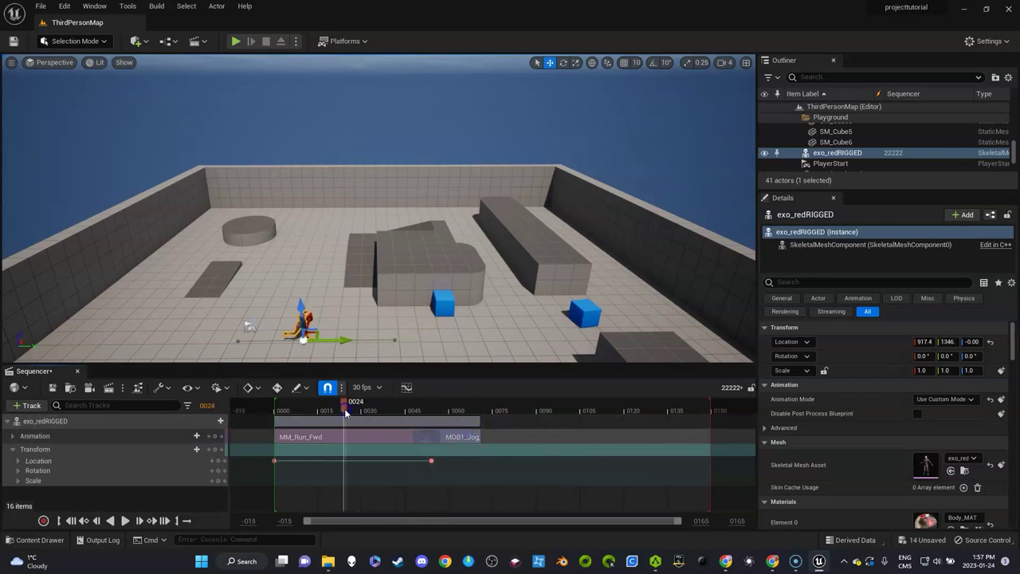
pyautogui.moveTo(406, 365); pyautogui.dragTo(430, 287)
pyautogui.moveTo(430, 287); pyautogui.dragTo(444, 290, button='right')
# - Move the timeline to frame 70 and expand Location into X, Y, Z channels
pyautogui.press('e')
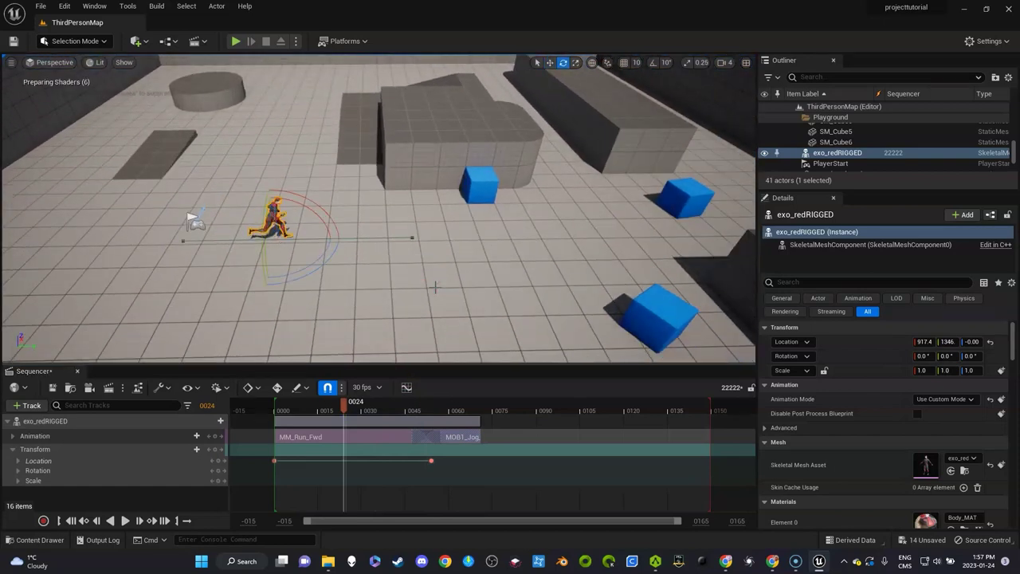
pyautogui.moveTo(348, 403); pyautogui.dragTo(479, 405)
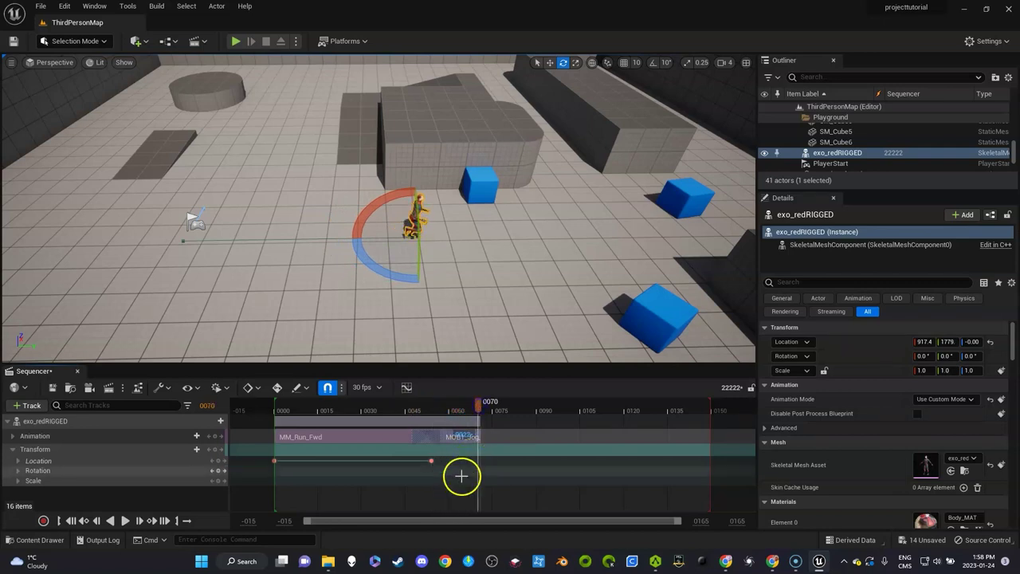
pyautogui.moveTo(460, 473); pyautogui.dragTo(253, 464)
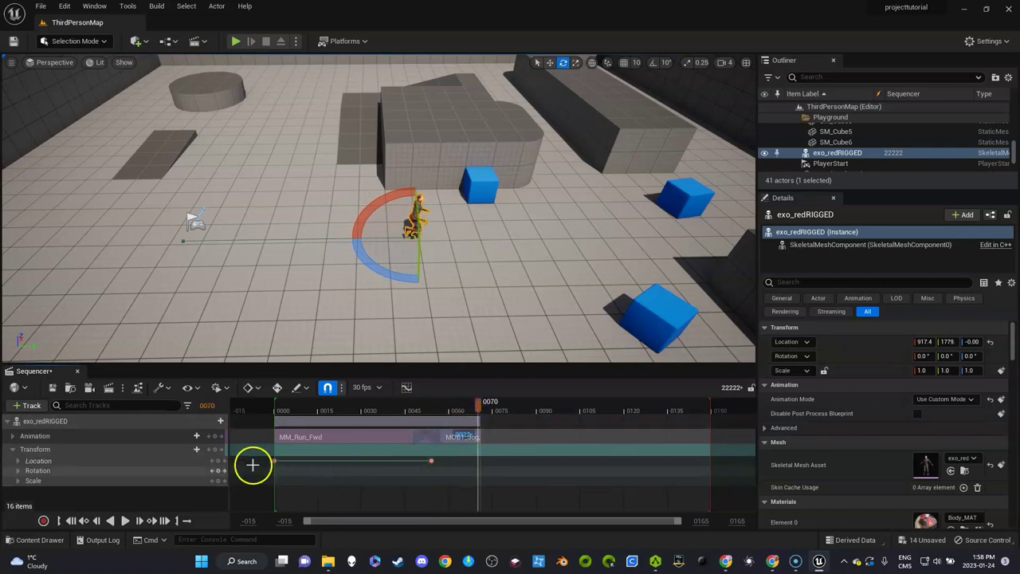
pyautogui.click(17, 460)
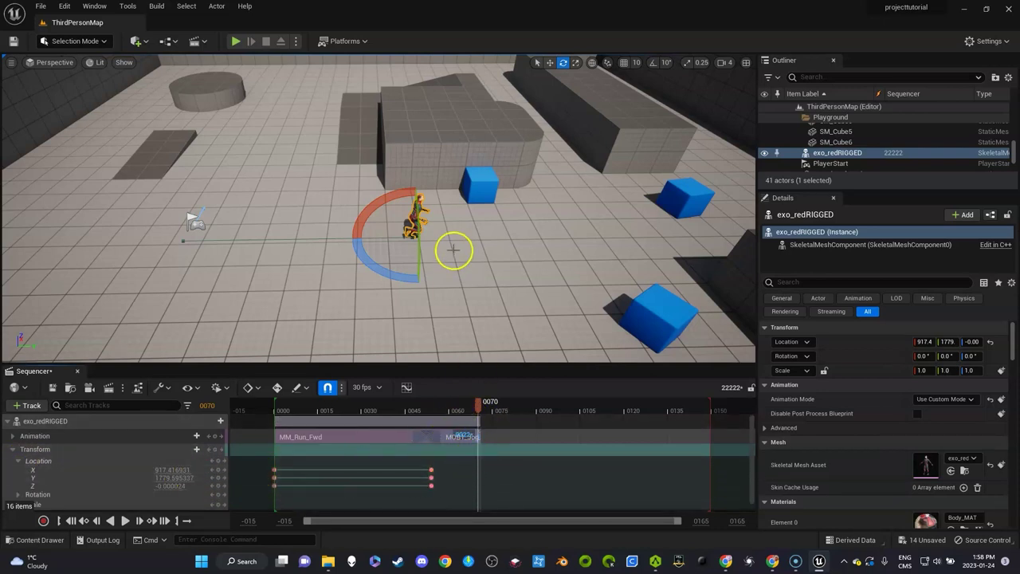
# - Push the character further forward and add a Location key at frame 70
pyautogui.press('w')
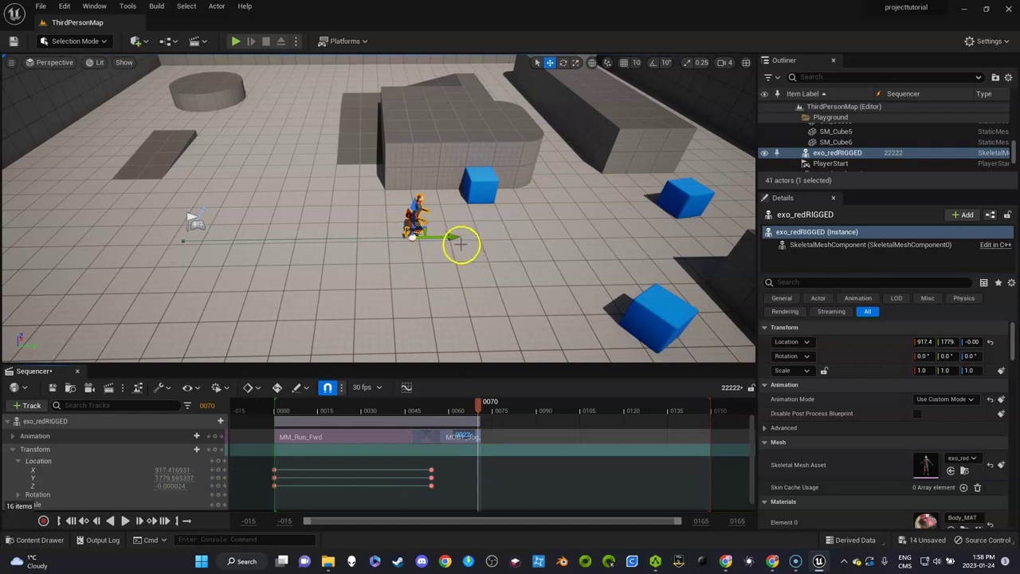
pyautogui.moveTo(455, 240); pyautogui.dragTo(501, 239)
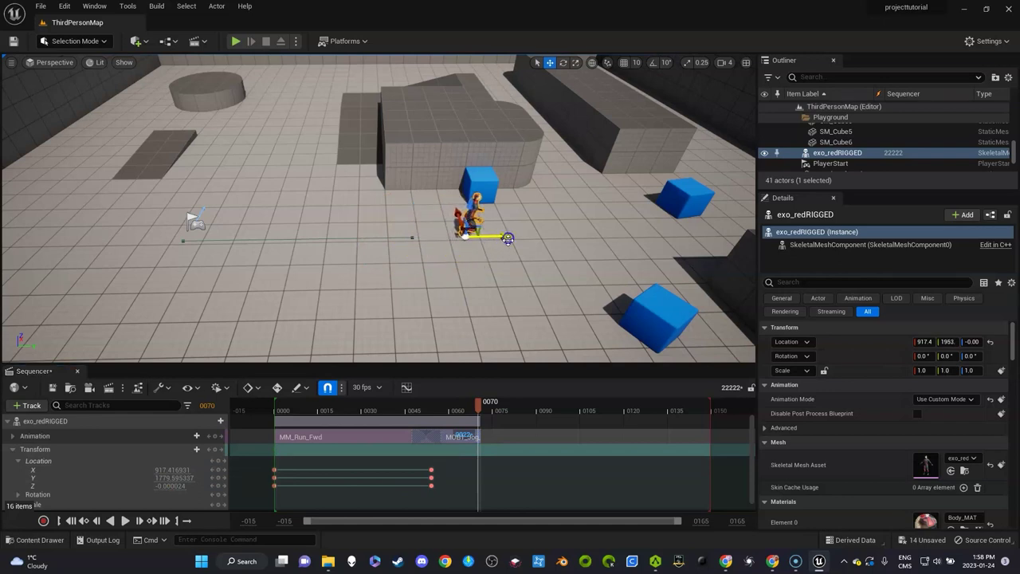
pyautogui.click(215, 470)
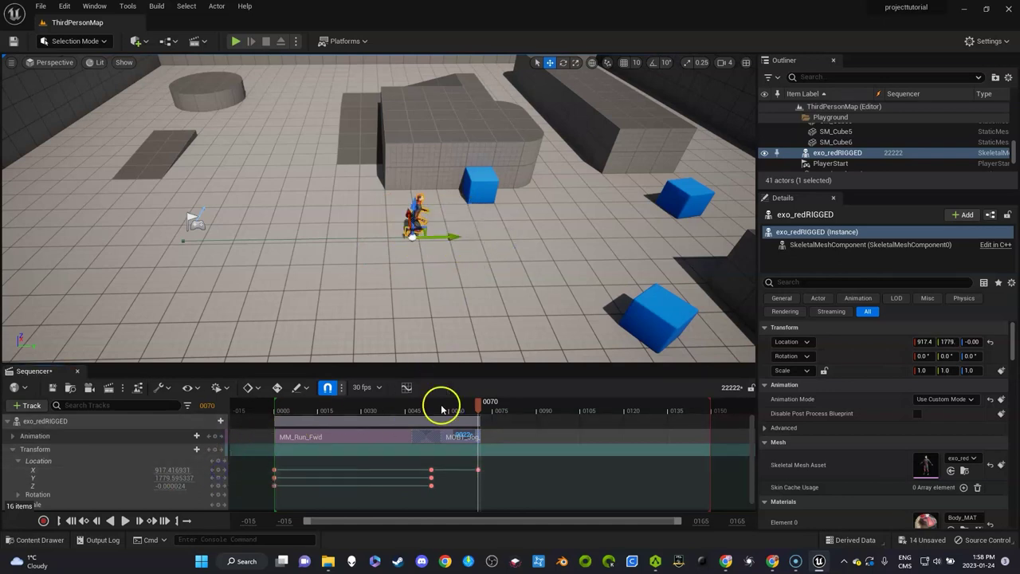
pyautogui.moveTo(486, 403)
pyautogui.mouseDown()
pyautogui.moveTo(360, 404)
pyautogui.moveTo(497, 412)
pyautogui.mouseUp()
pyautogui.click(477, 467)
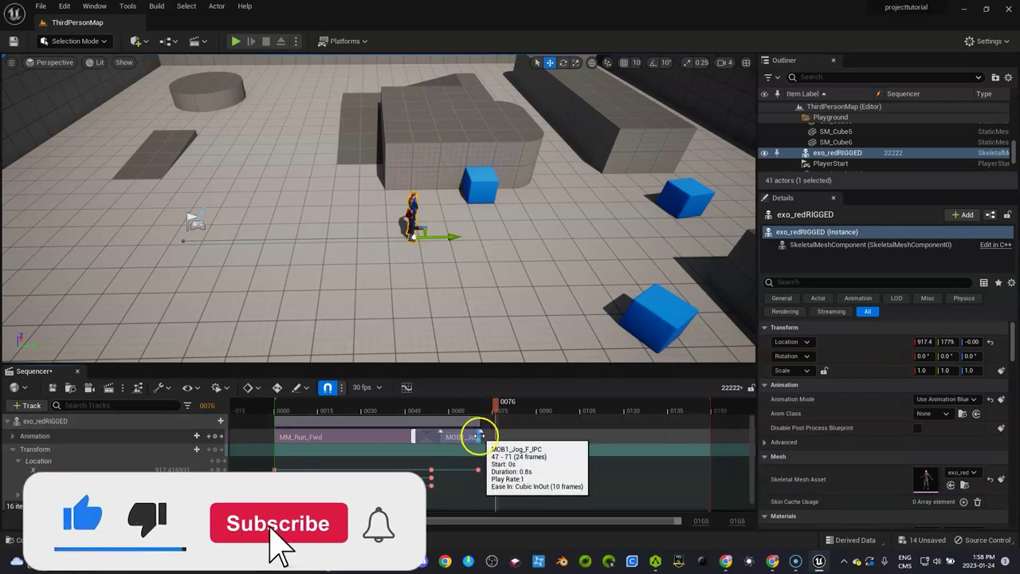
# - Extend MOB1_Jog_F_IPC and the X location key to frame 76, then preview the blend
pyautogui.moveTo(478, 434); pyautogui.dragTo(490, 436)
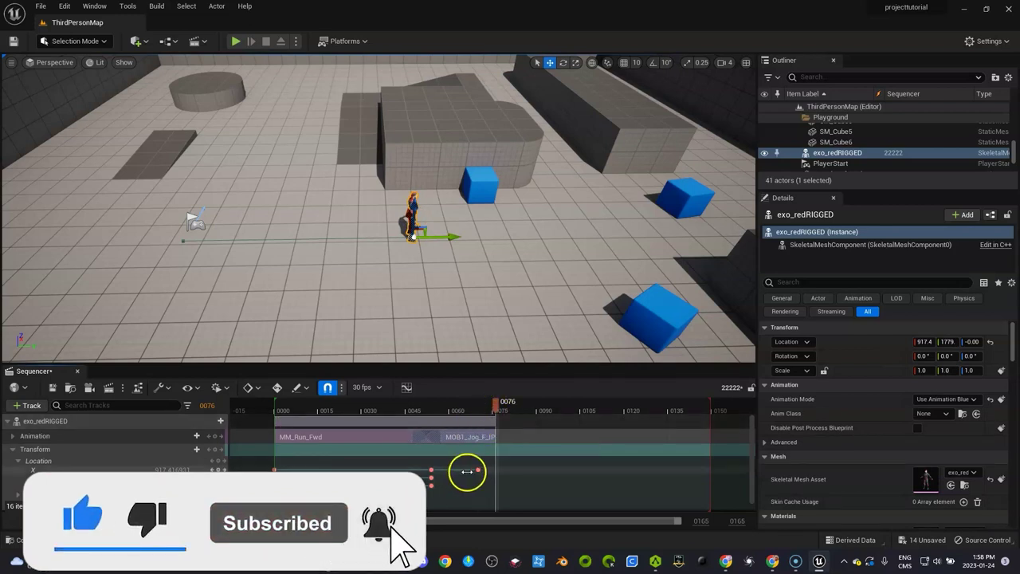
pyautogui.moveTo(477, 471); pyautogui.dragTo(496, 470)
pyautogui.moveTo(496, 401); pyautogui.dragTo(383, 399)
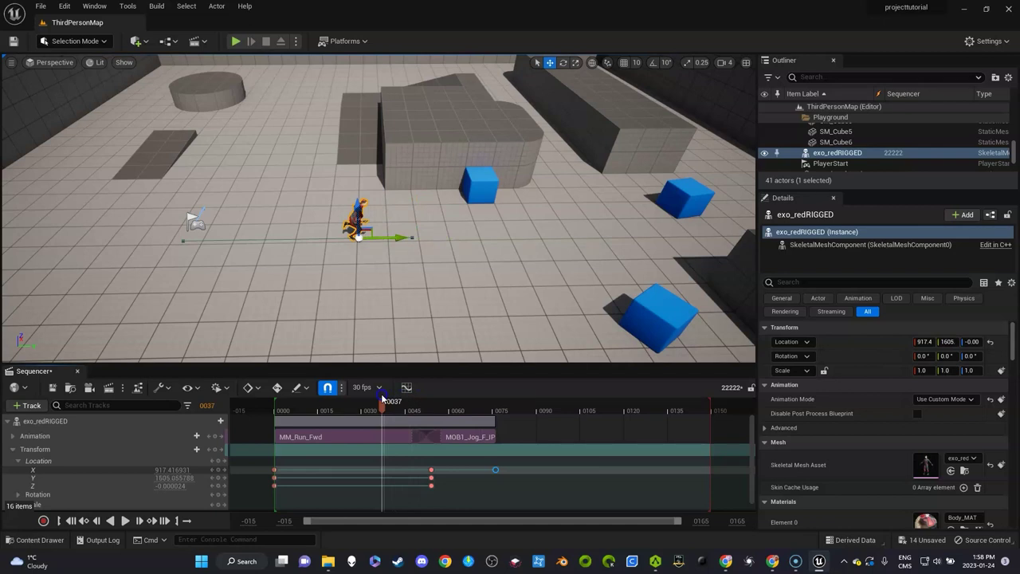
pyautogui.press('Left')
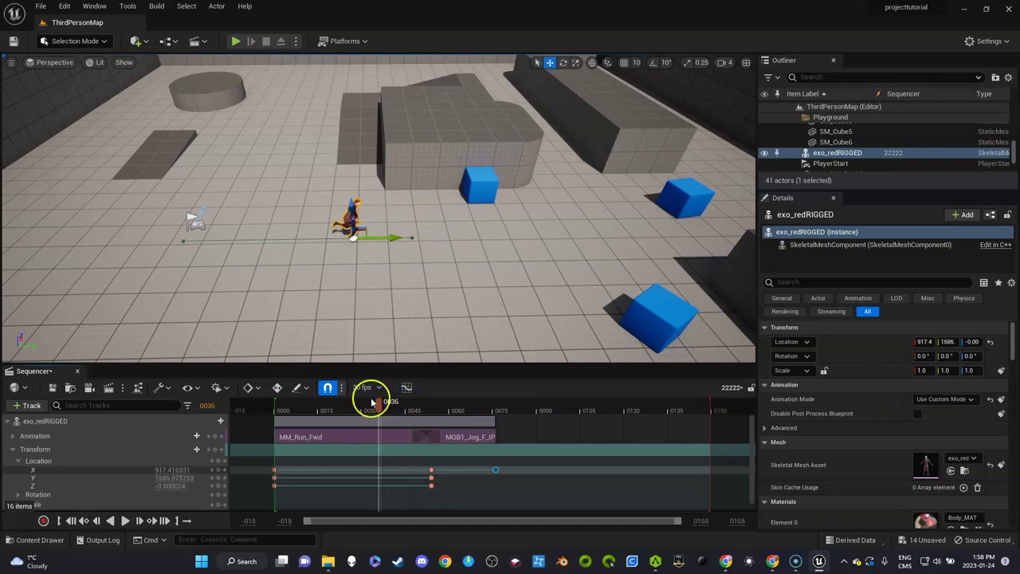